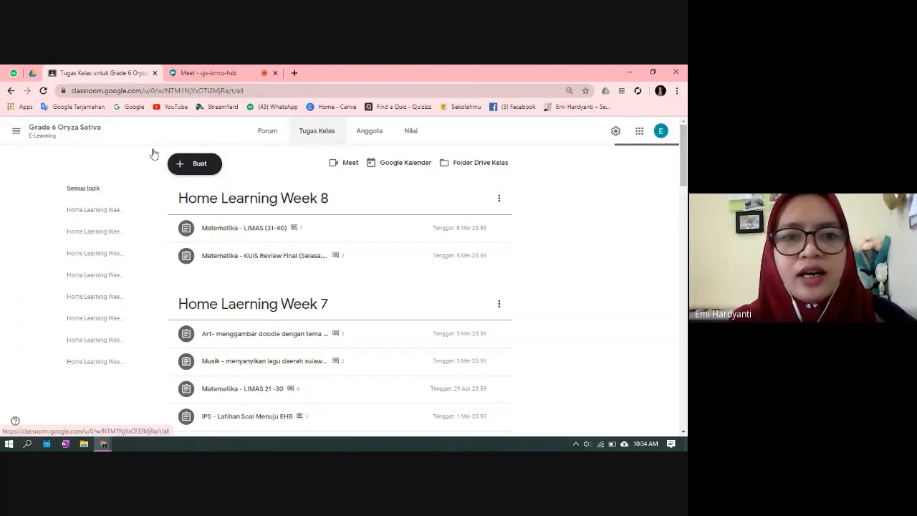
Create a new assignment (Tugas) in the Grade 6 Oryza Sativa classwork
click(210, 166)
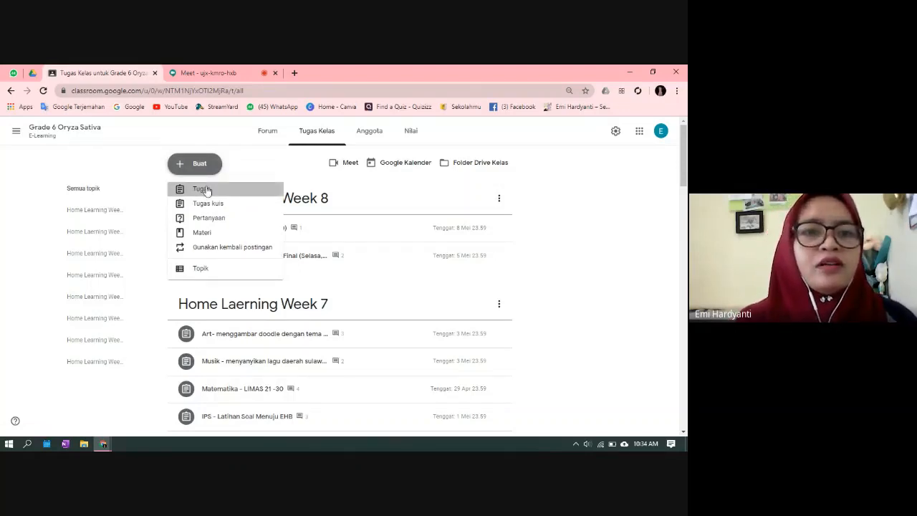
click(204, 189)
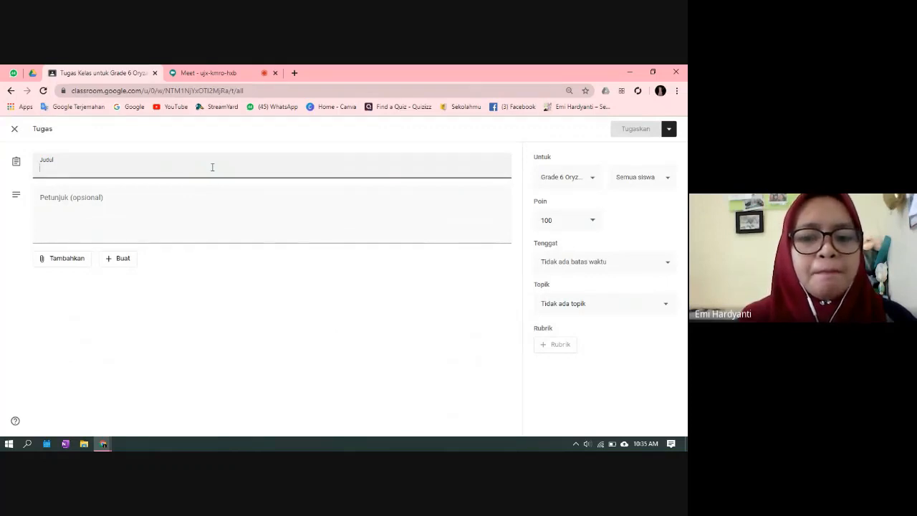
text(Mmm)
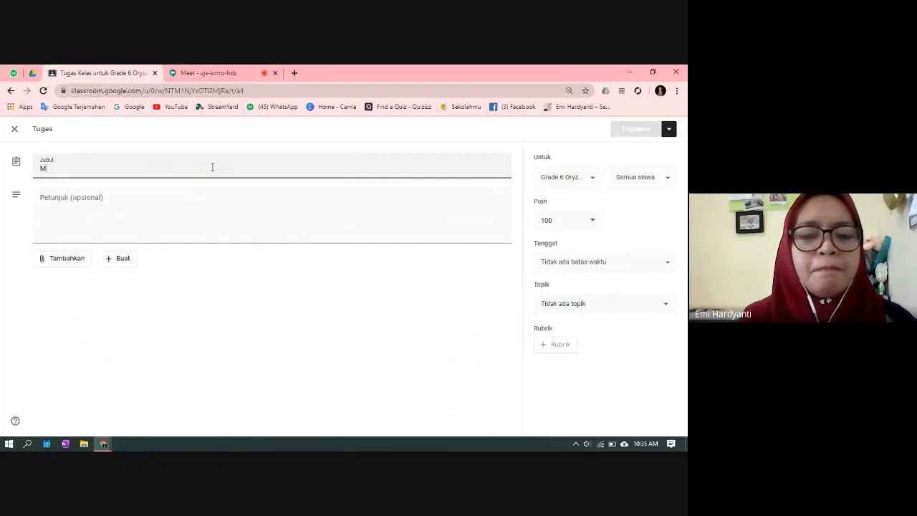
key(BackSpace)
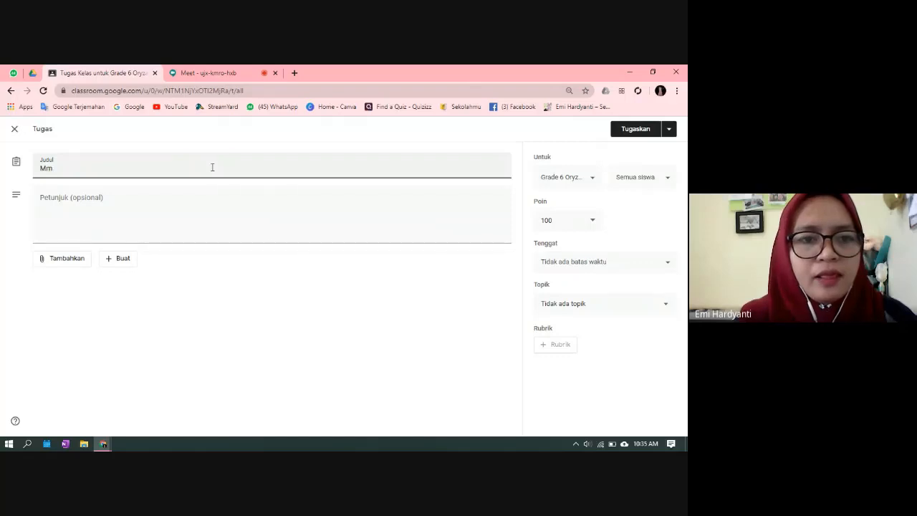
key(BackSpace)
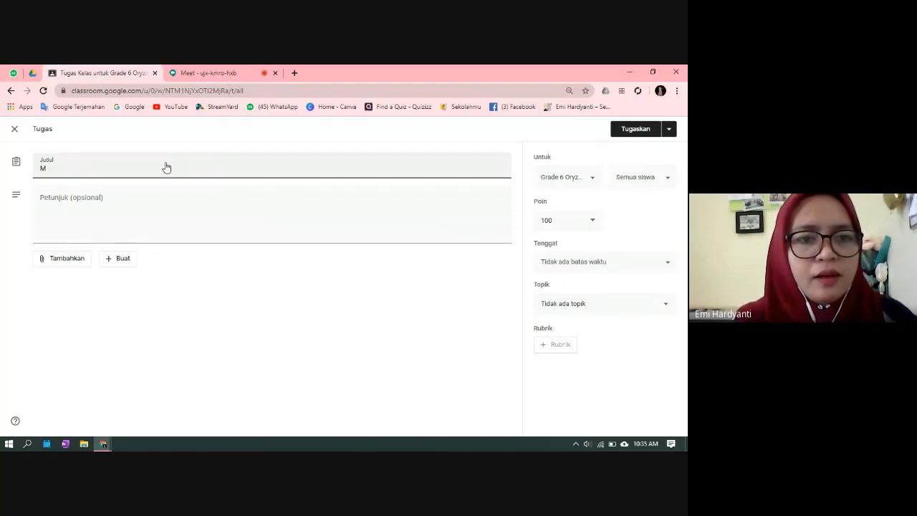
text(elakukan Pr)
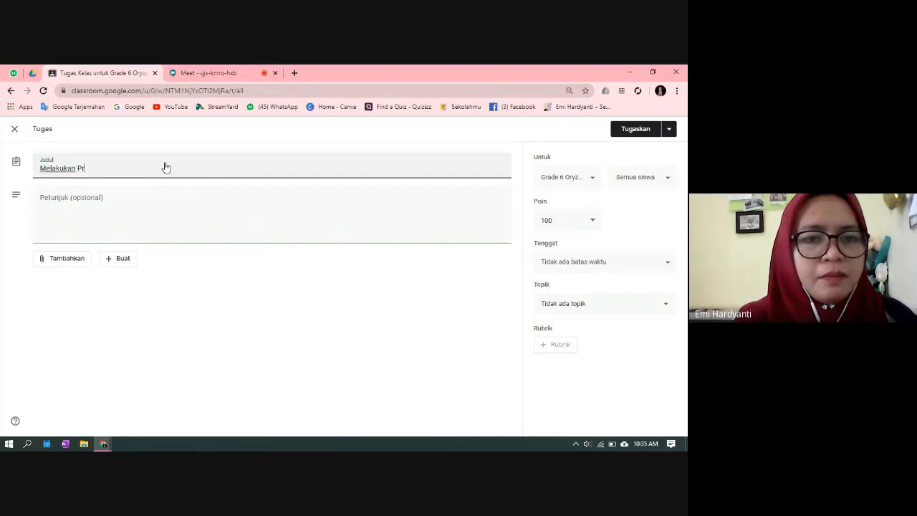
text(aktikum)
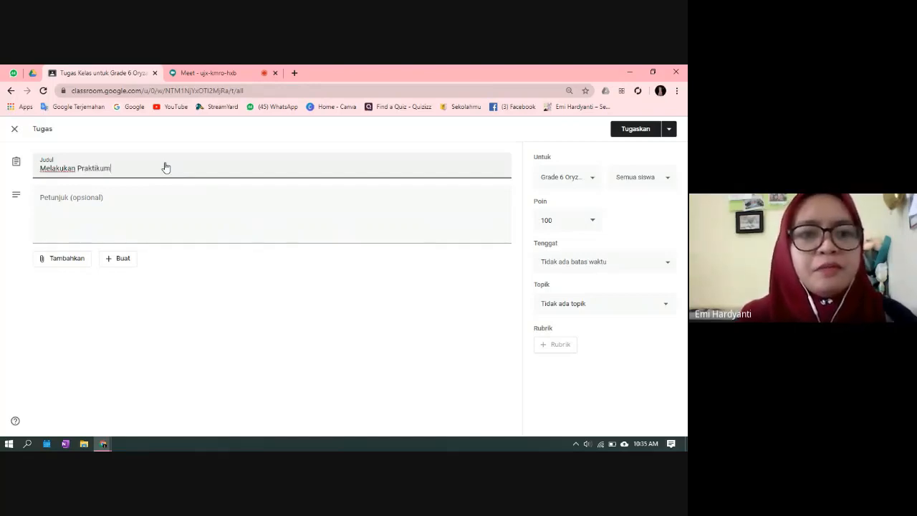
key(BackSpace)
key(BackSpace)
key(BackSpace)
key(BackSpace)
key(BackSpace)
key(BackSpace)
key(BackSpace)
key(BackSpace)
key(BackSpace)
key(BackSpace)
key(BackSpace)
key(BackSpace)
key(BackSpace)
key(BackSpace)
key(BackSpace)
key(BackSpace)
key(BackSpace)
key(BackSpace)
key(BackSpace)
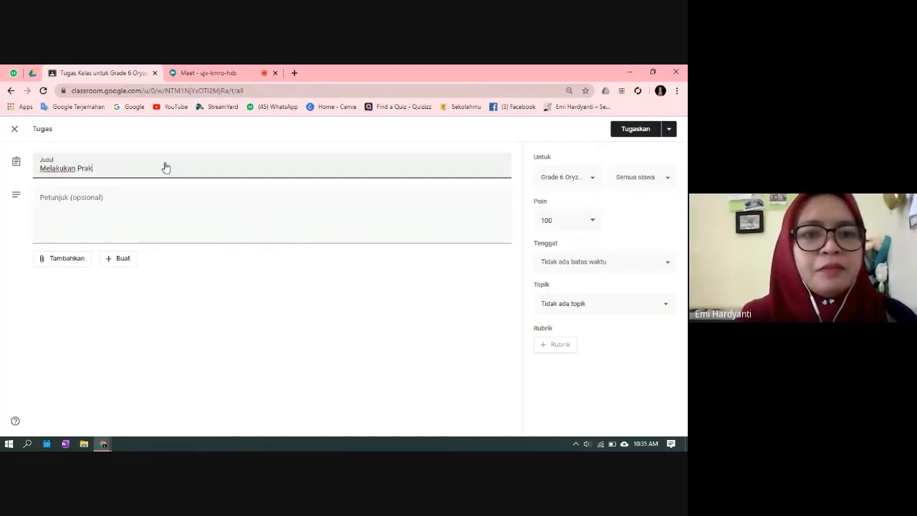
Title the assignment "Praktikum IPA #dirumahaja"
text(Pr)
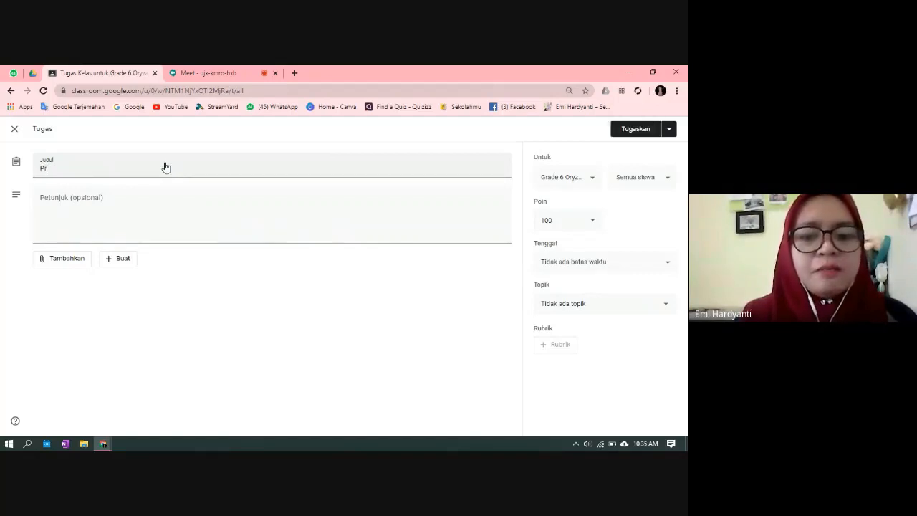
text(aktikum IPA )
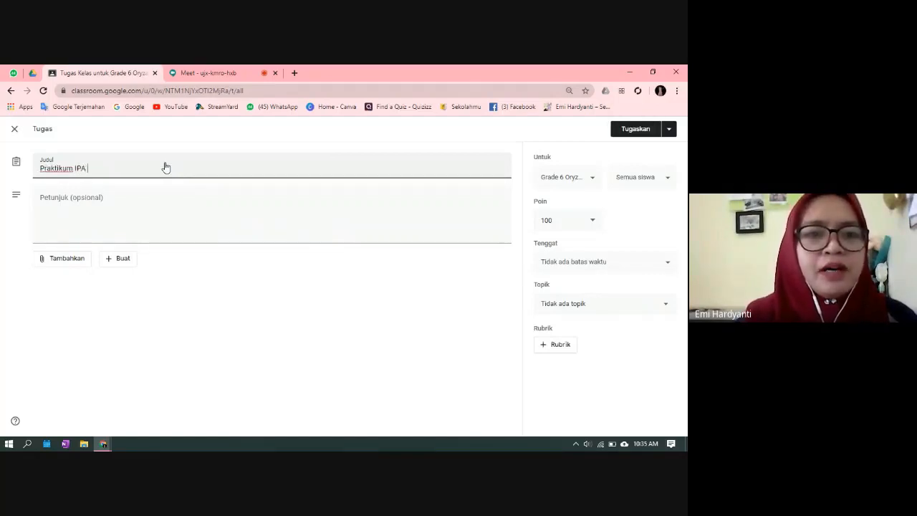
text(#)
key(BackSpace)
text(#dirumahaja)
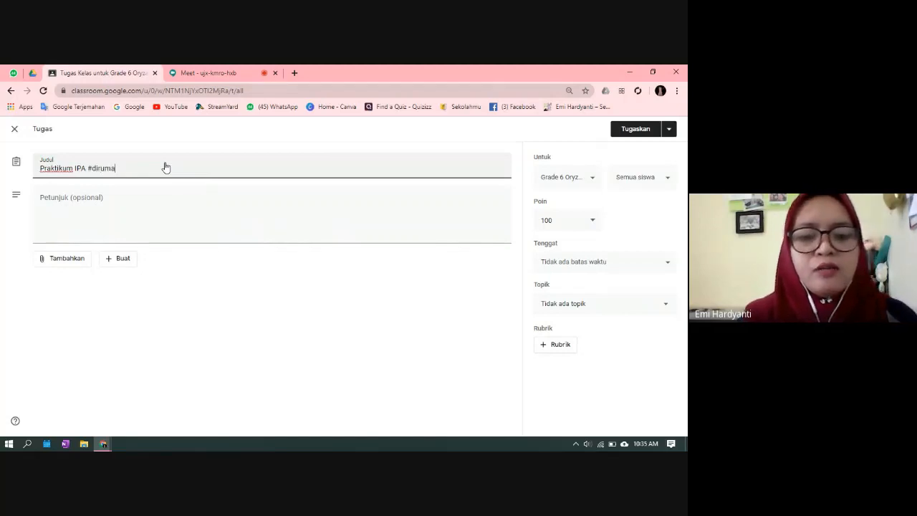
Begin a numbered list in the assignment's instructions with "1."
click(111, 198)
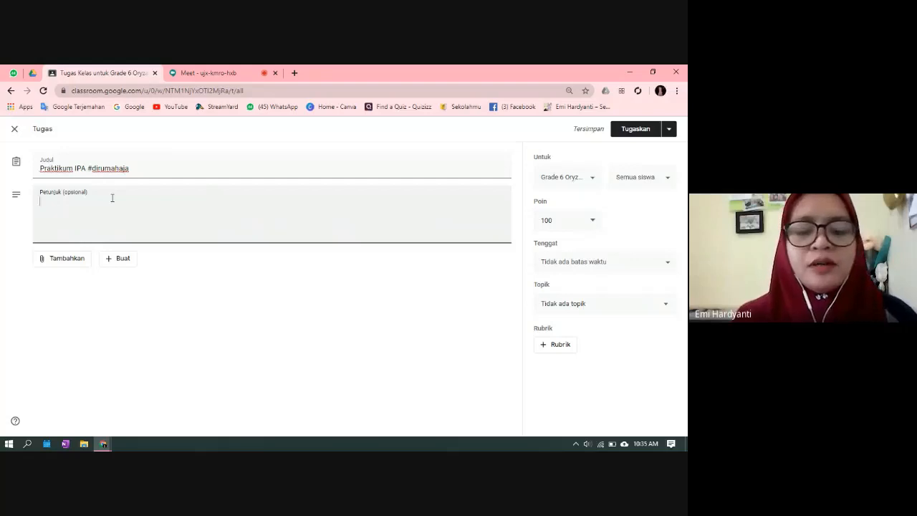
text(1)
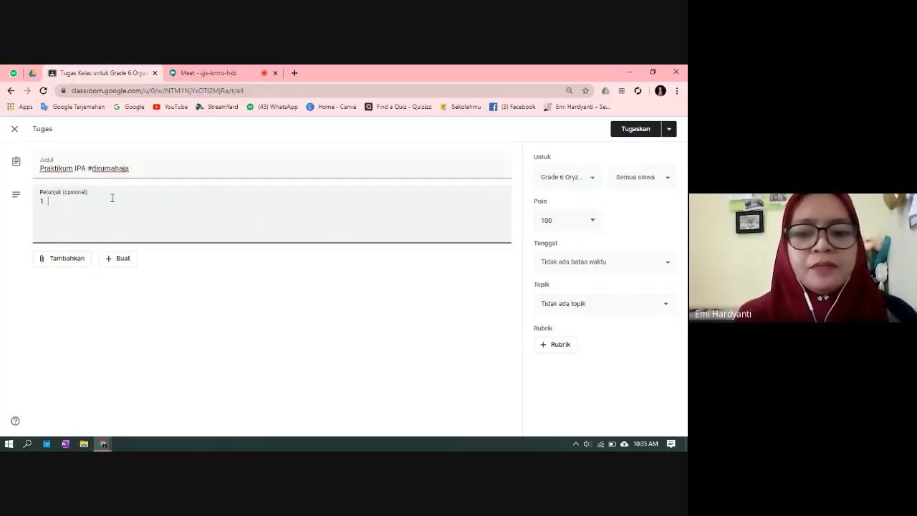
text(. )
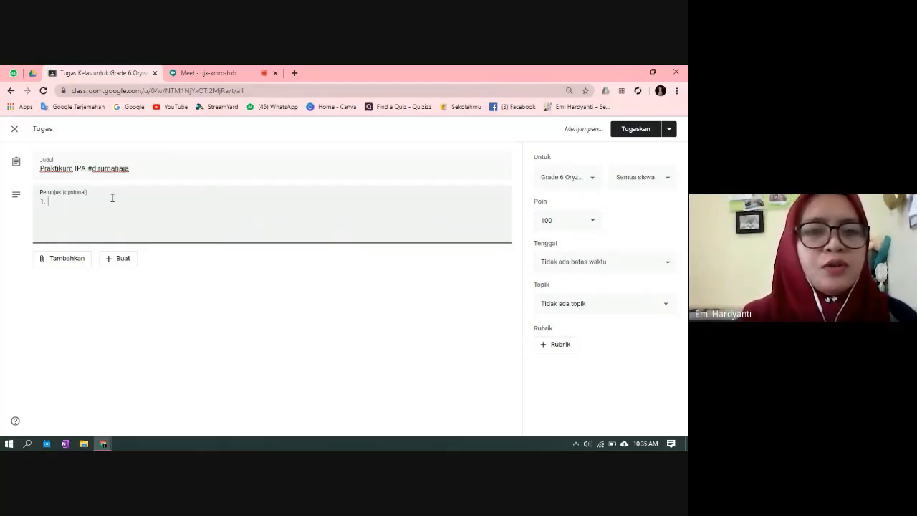
text(L)
text(Ambillah )
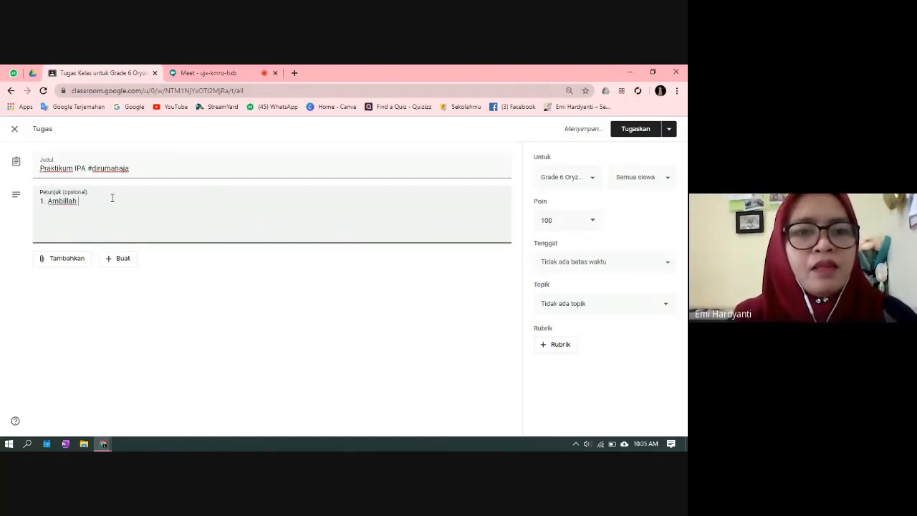
text(3 wdah)
key(BackSpace)
key(BackSpace)
key(BackSpace)
text(adah)
key(BackSpace)
key(BackSpace)
key(BackSpace)
key(BackSpace)
key(BackSpace)
key(BackSpace)
key(BackSpace)
key(BackSpace)
key(BackSpace)
key(BackSpace)
key(BackSpace)
key(BackSpace)
key(BackSpace)
key(BackSpace)
key(BackSpace)
key(BackSpace)
key(BackSpace)
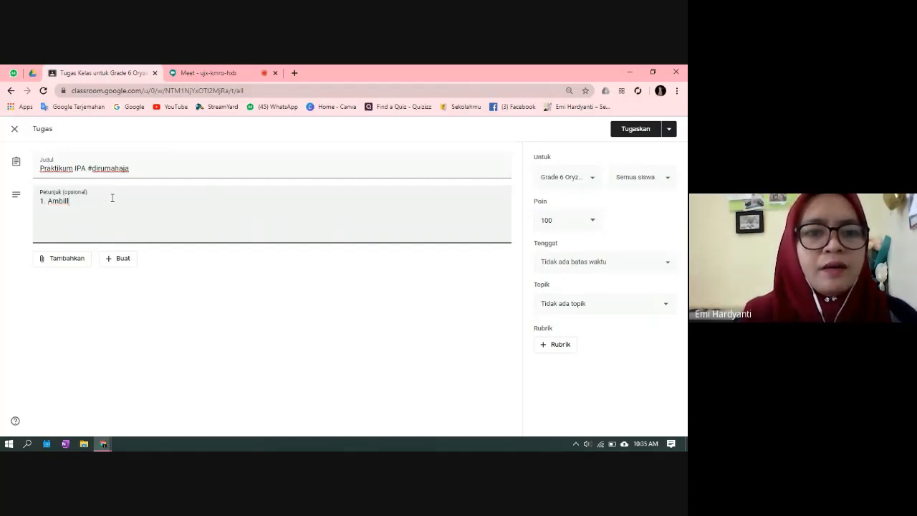
Write the first instruction as "Lakukanlah praktikum ini dirumah dengan bantuan orang tuamu"
text(Lakukan lah)
key(BackSpace)
key(BackSpace)
key(BackSpace)
key(BackSpace)
text(lah praktikum ini dirumah)
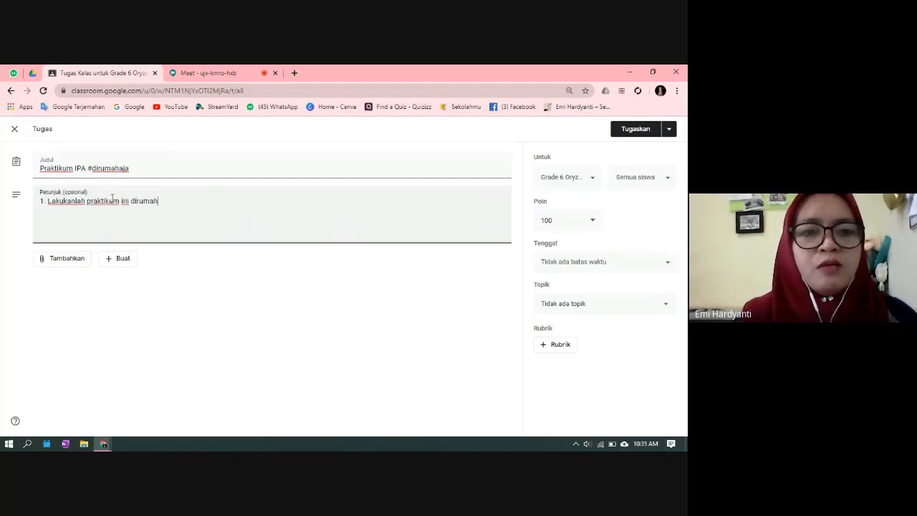
text( dengan)
text( bantuan orang )
text(tuamu )
Add the second instruction on a new line: "2. Sediakan 3 buah wadah kecil yang berisi air"
text(2. )
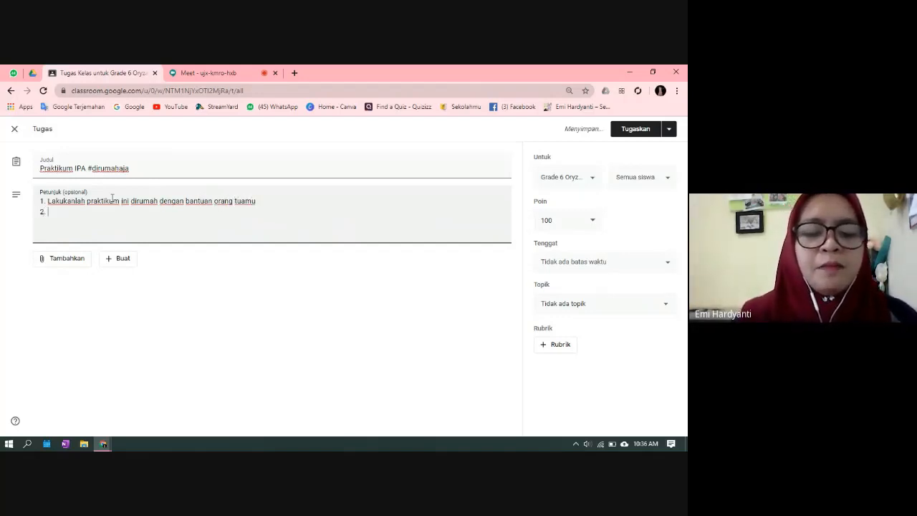
text(Sediaka)
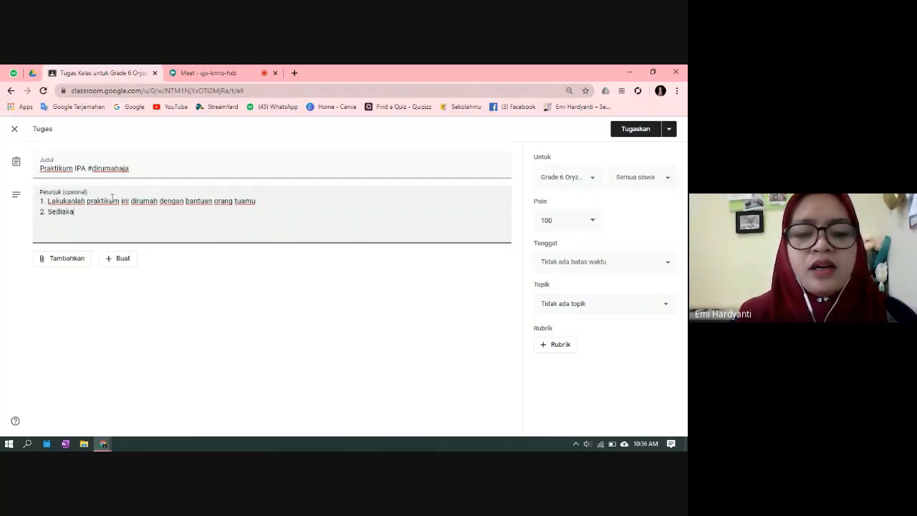
text(n wada)
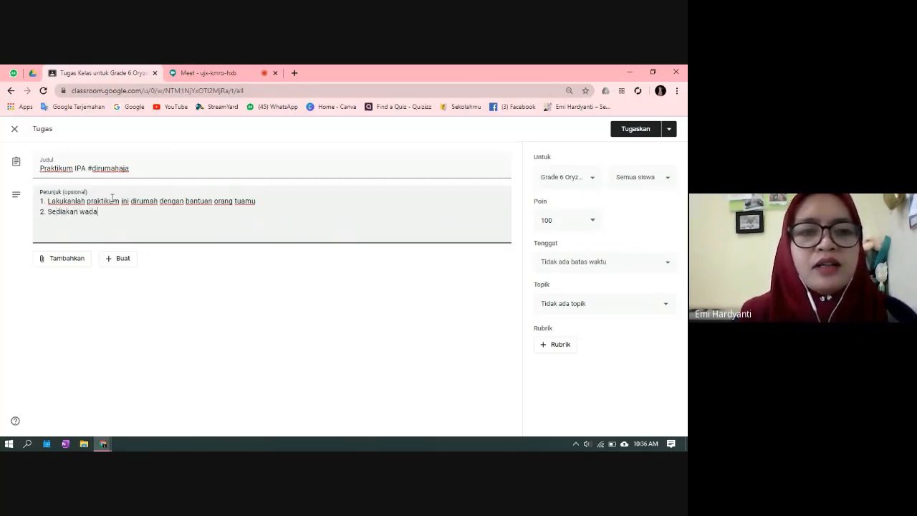
key(BackSpace)
key(BackSpace)
key(BackSpace)
key(BackSpace)
text(3 b)
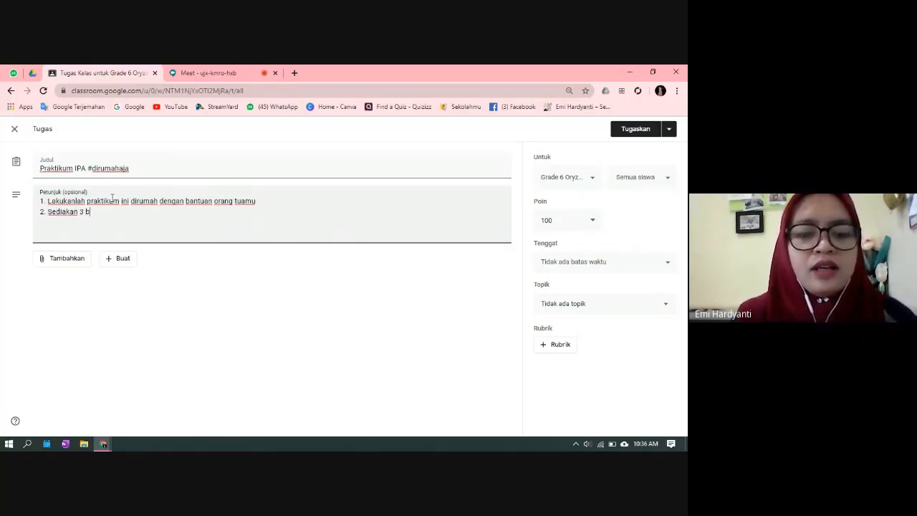
text(uah wadah kec)
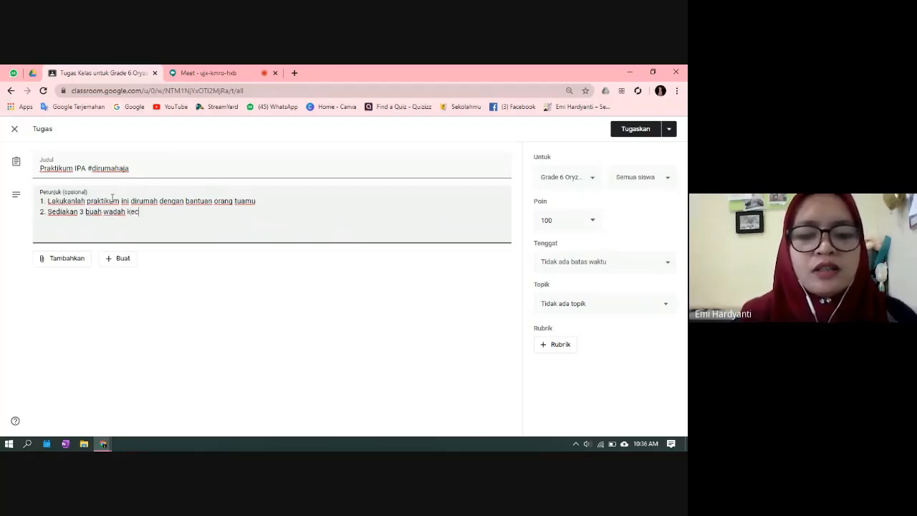
text(il yang beri)
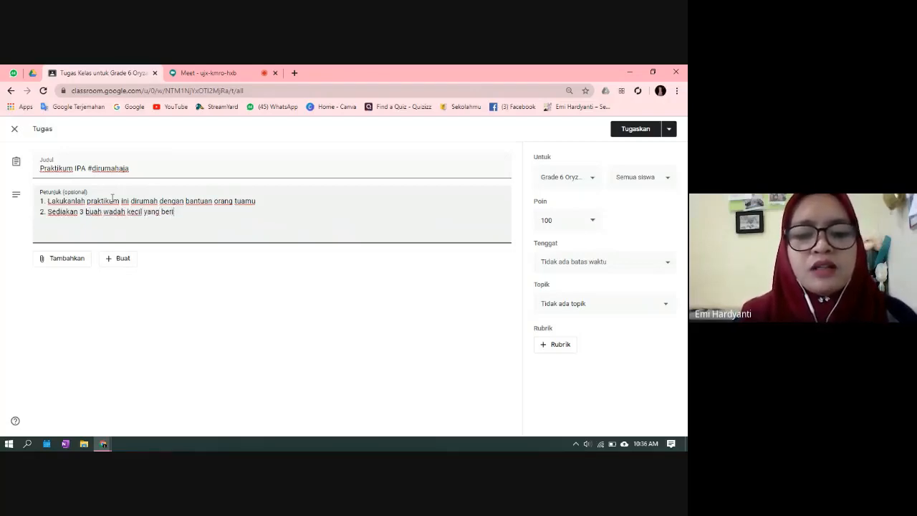
text(si air)
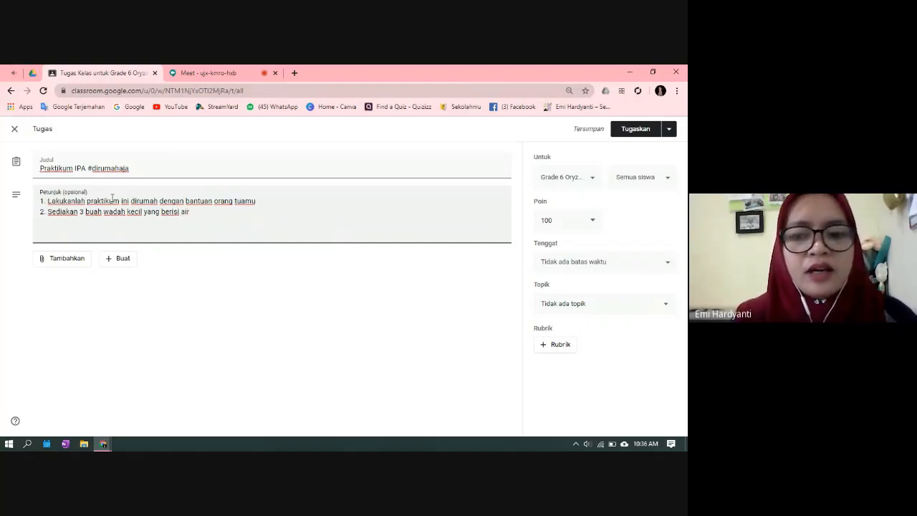
Add the third instruction on a new line: "3. Wadah 1 berisi air panas"
key(Return)
text(3. w)
key(BackSpace)
text(Wadah 1 )
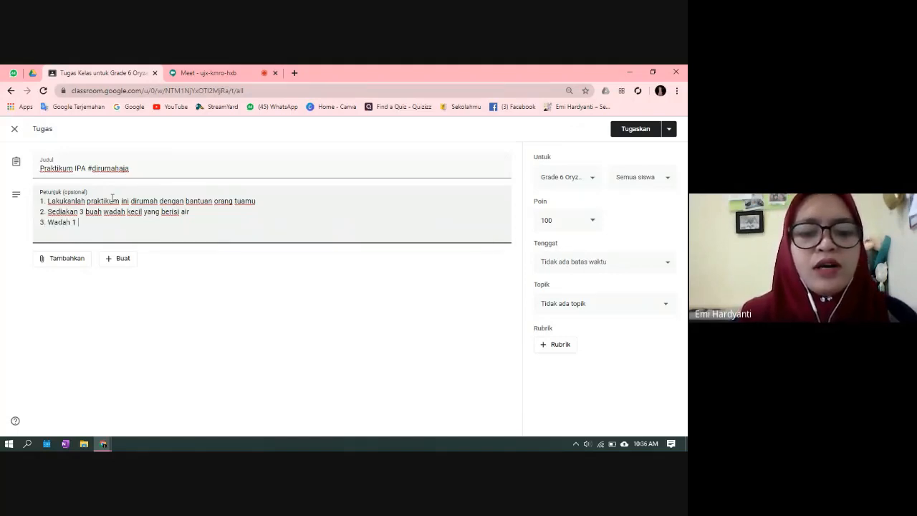
text(berisi )
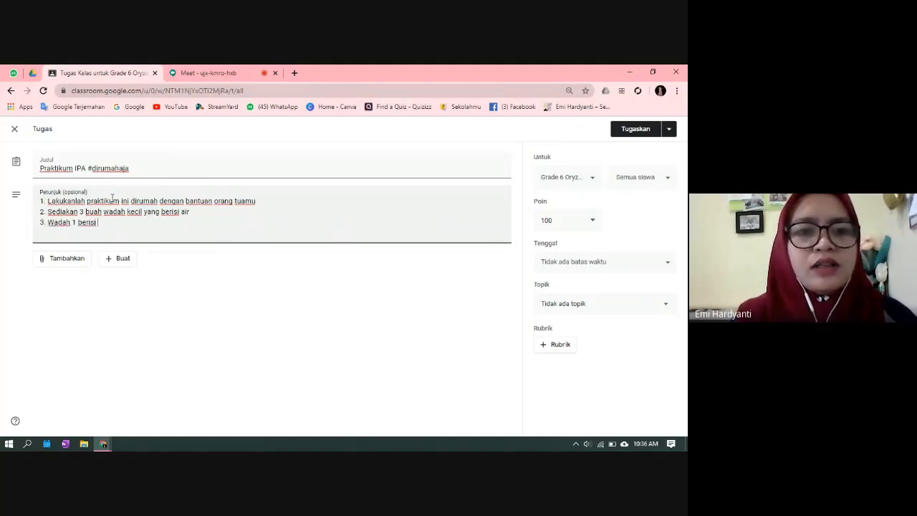
text(air panas)
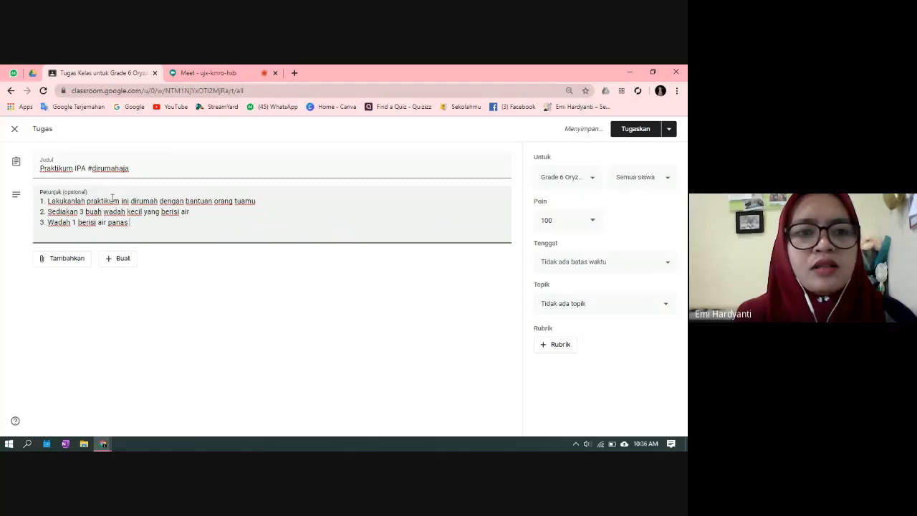
Add the fourth instruction on a new line: "4. Wadah 2 berisi air es"
key(Return)
text(Wadah 2)
key(BackSpace)
key(BackSpace)
key(BackSpace)
key(BackSpace)
key(BackSpace)
key(BackSpace)
key(BackSpace)
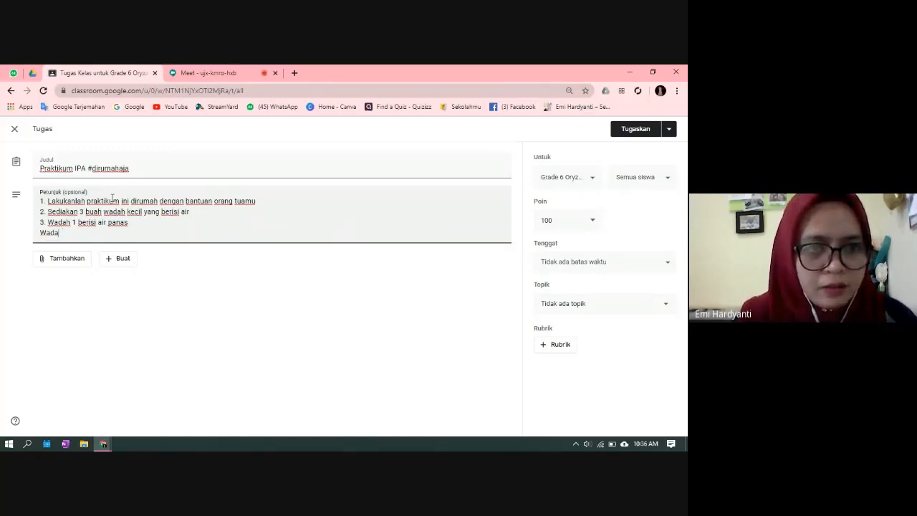
text(4. Wadah 2 berisi )
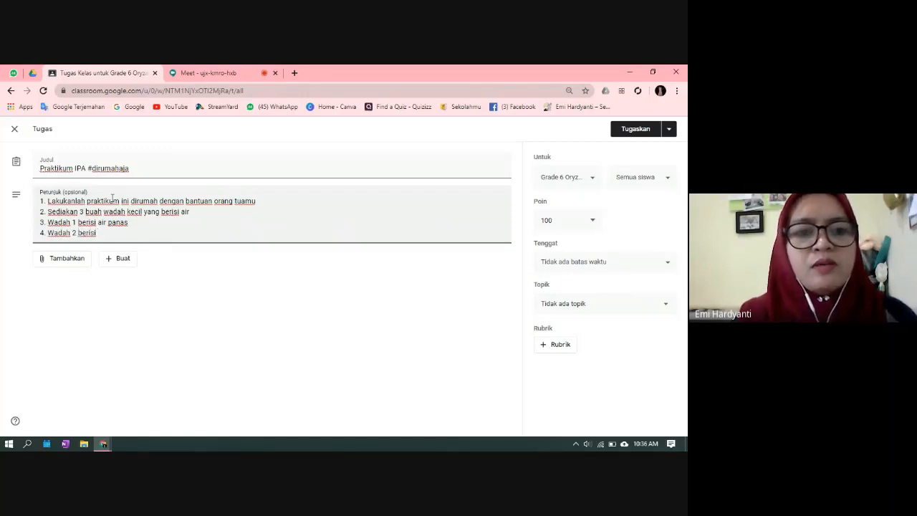
text(a)
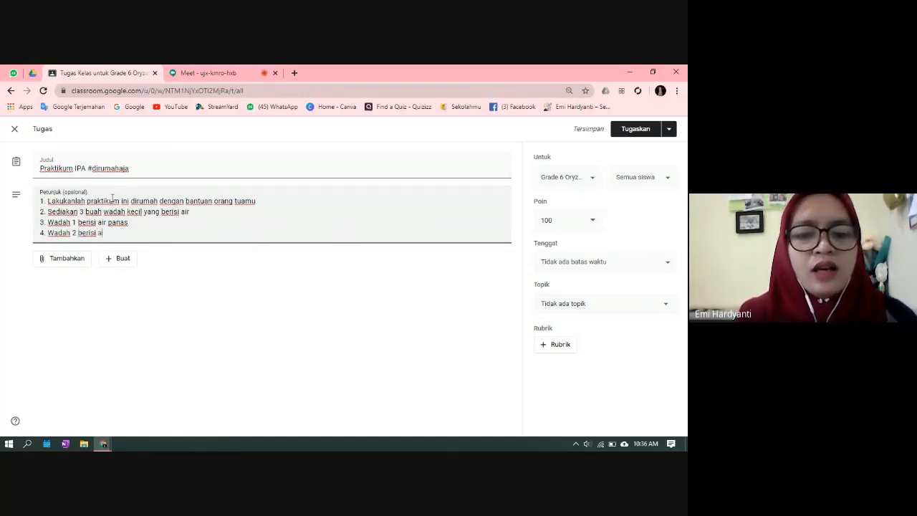
text(ir es)
Add the line "5 Wadah 3 berisi air biasa" to the instructions, followed by a new empty line
key(Return)
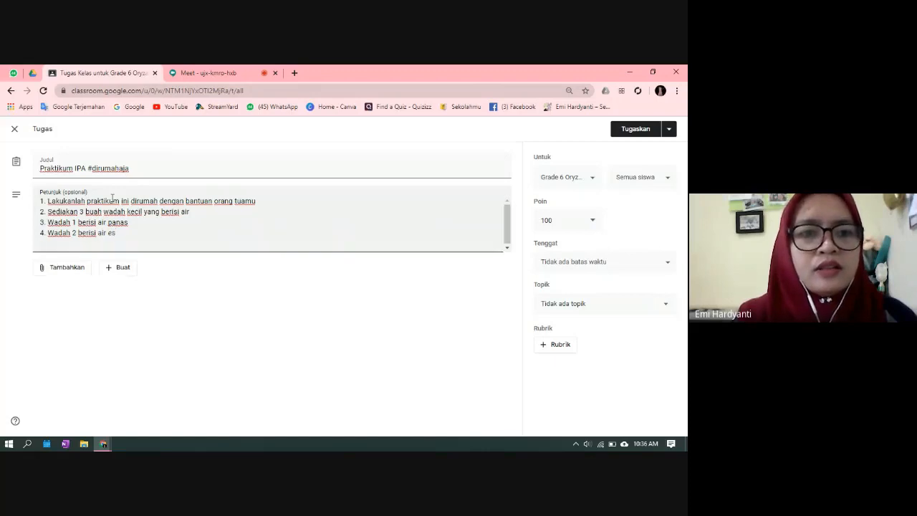
text(5)
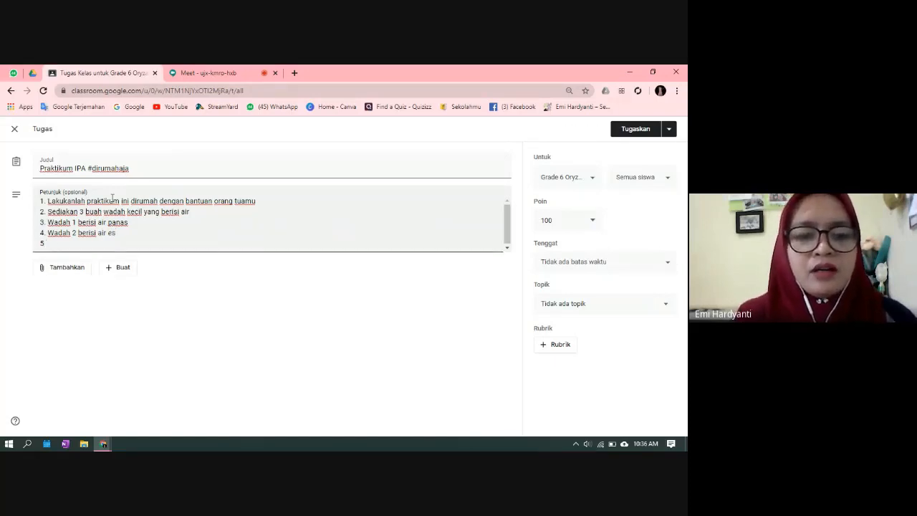
text( Wadah 3 b)
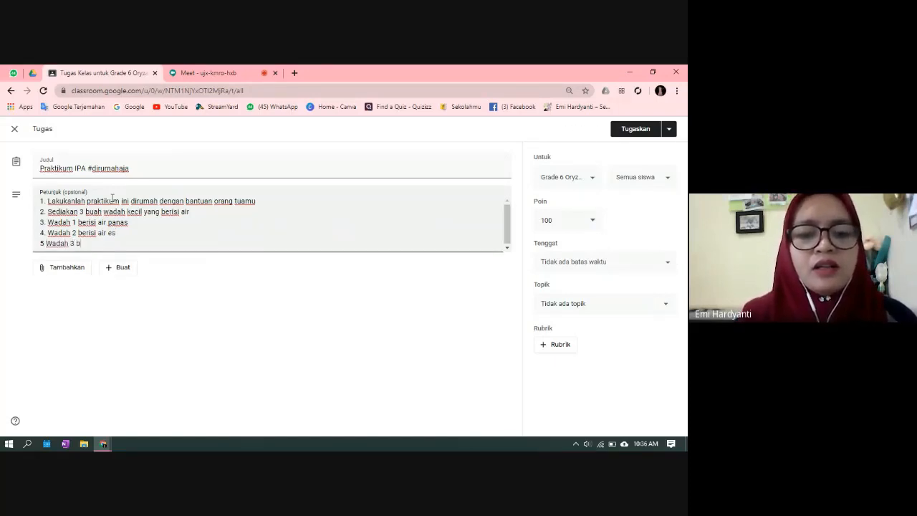
text(erisi air biasa)
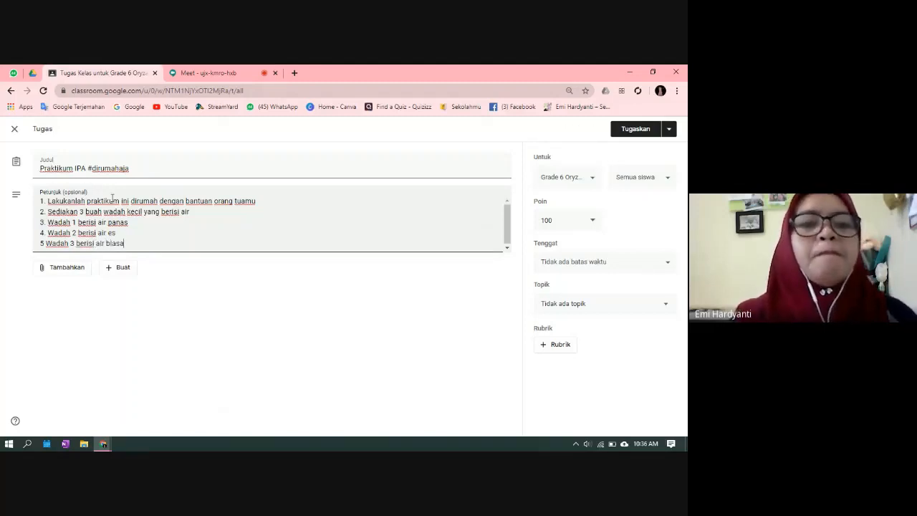
key(Return)
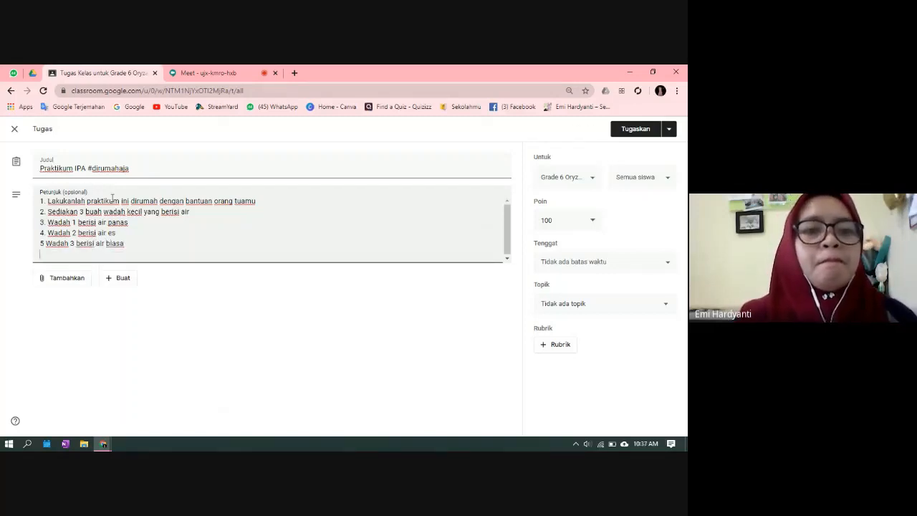
Add the sixth instruction: "6. Lakukan lah pengamatan suhu pada ketiga wadah tersebut"
text(6. )
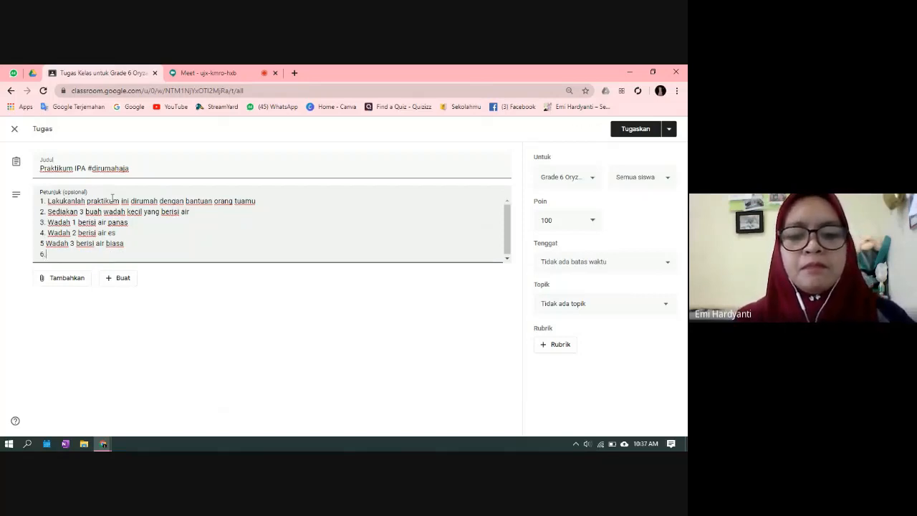
text(Lakuk)
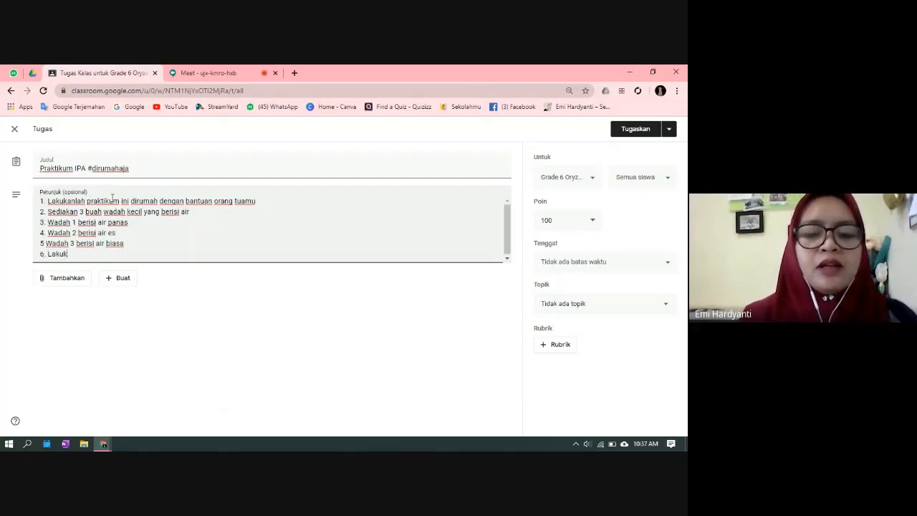
text(an lah engama)
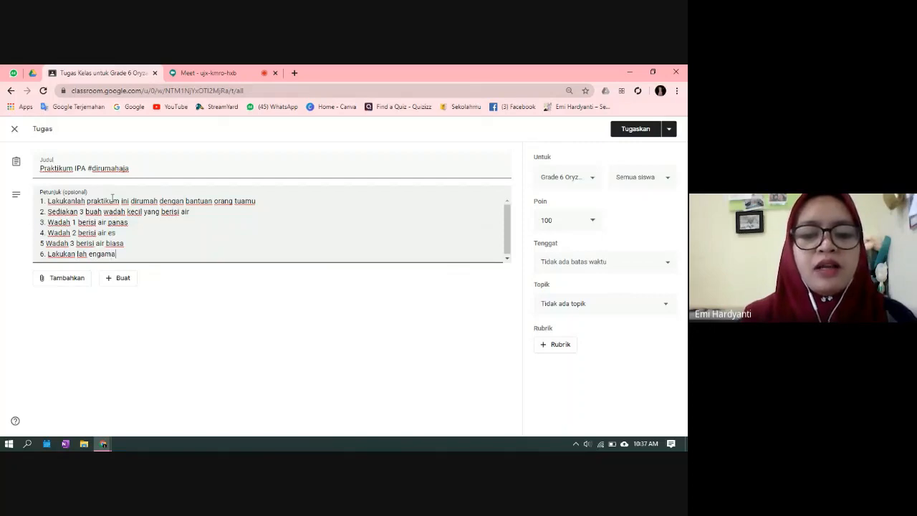
text(tan suhu pada )
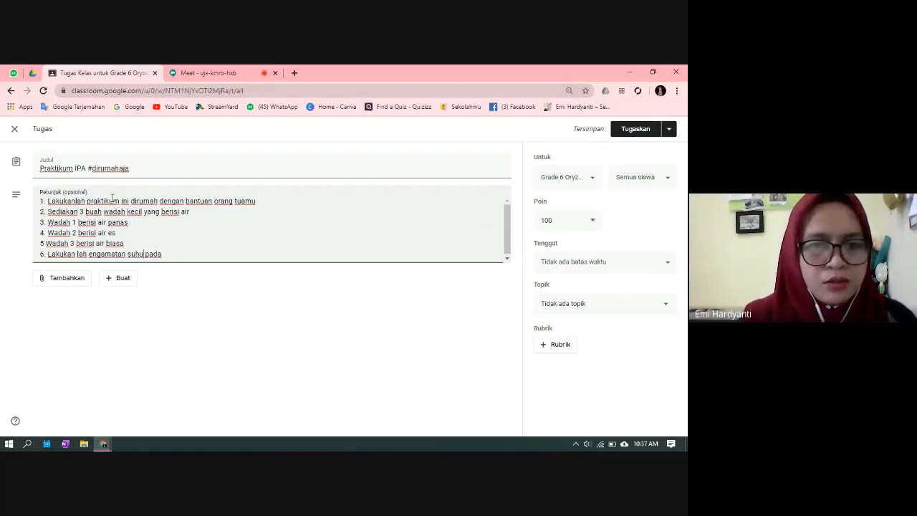
text(p)
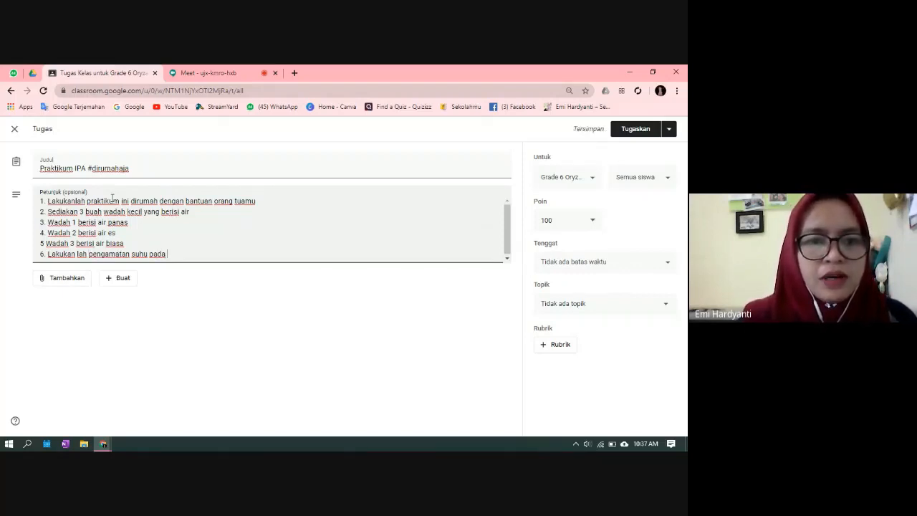
text(ketiga wa)
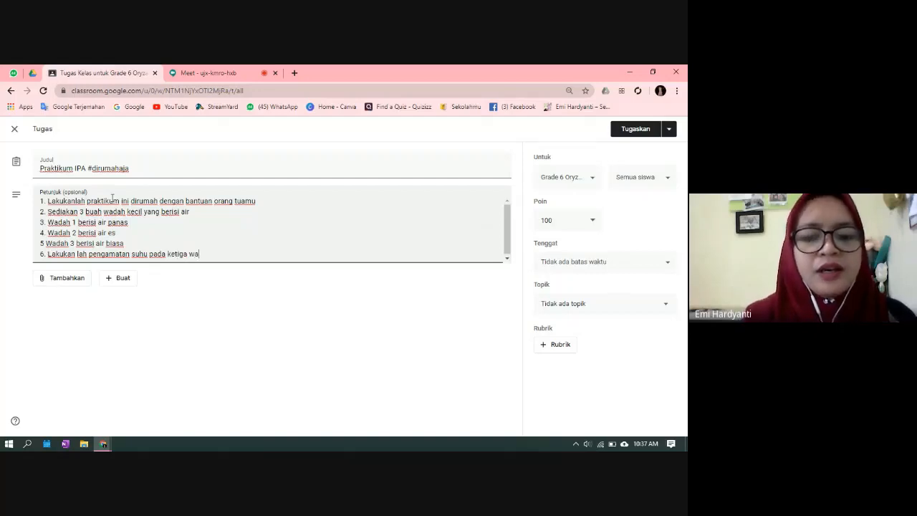
text(dah tersebut)
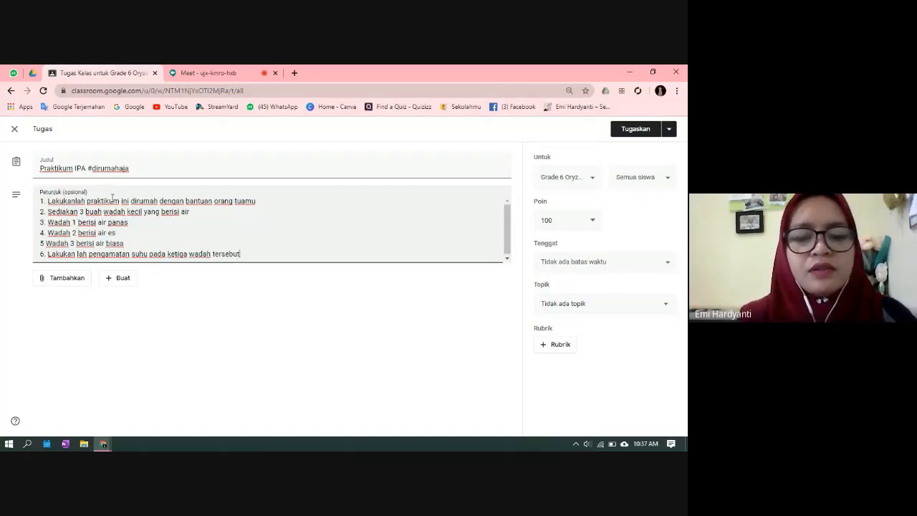
Extend the sixth instruction on the same line with "dengan menggunakan termometer."
key(Return)
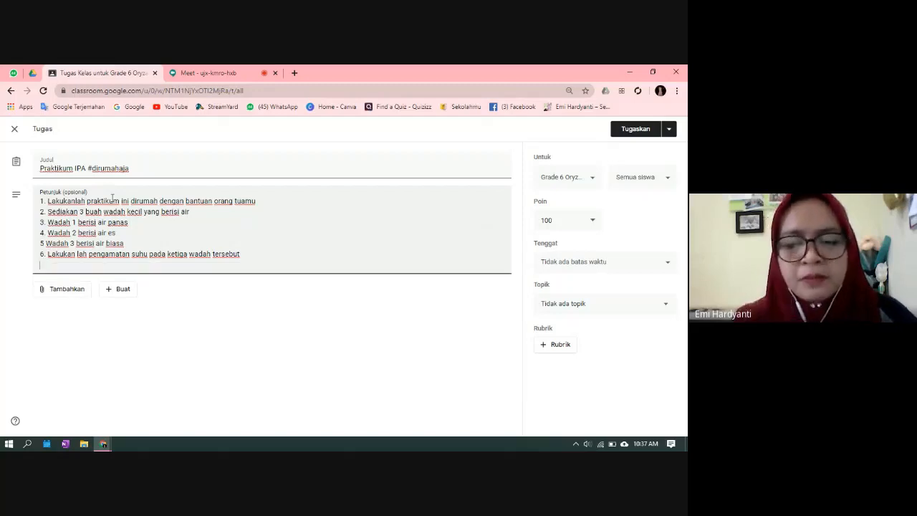
key(BackSpace)
text(d)
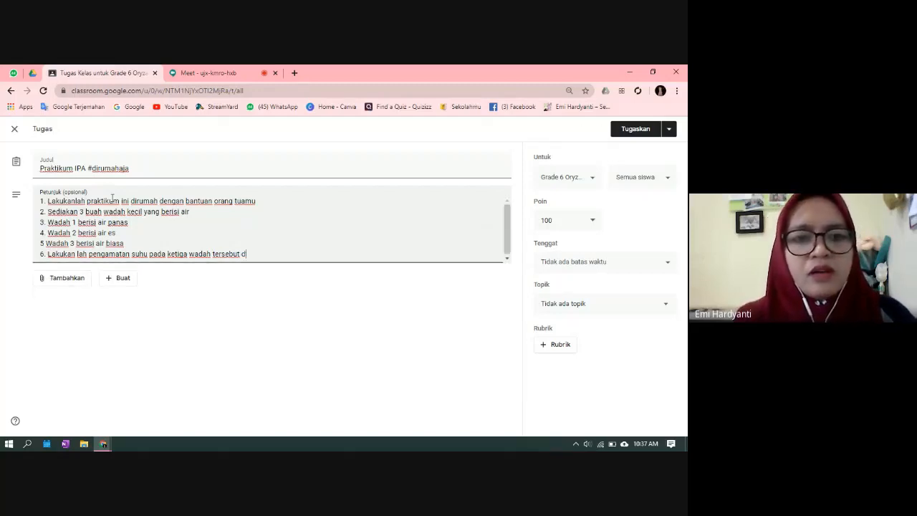
text(engan menggu)
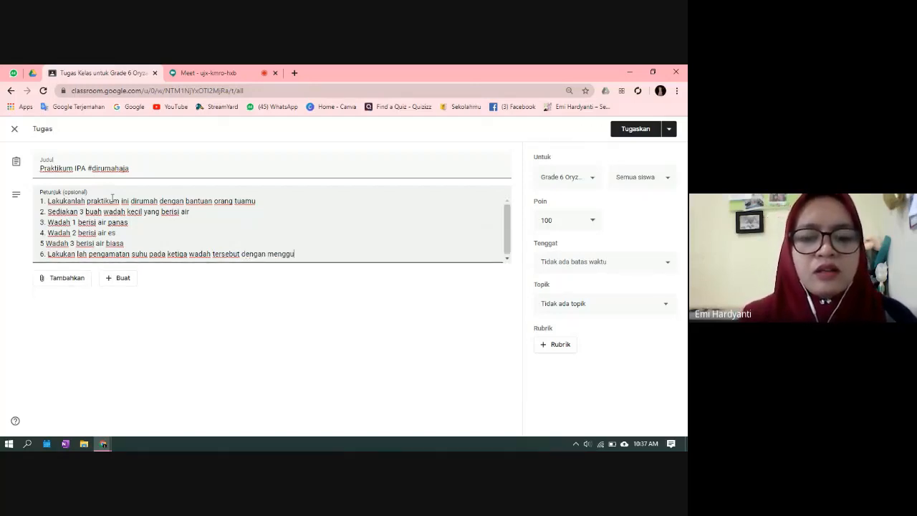
text(nakan termomtere)
key(BackSpace)
key(BackSpace)
key(BackSpace)
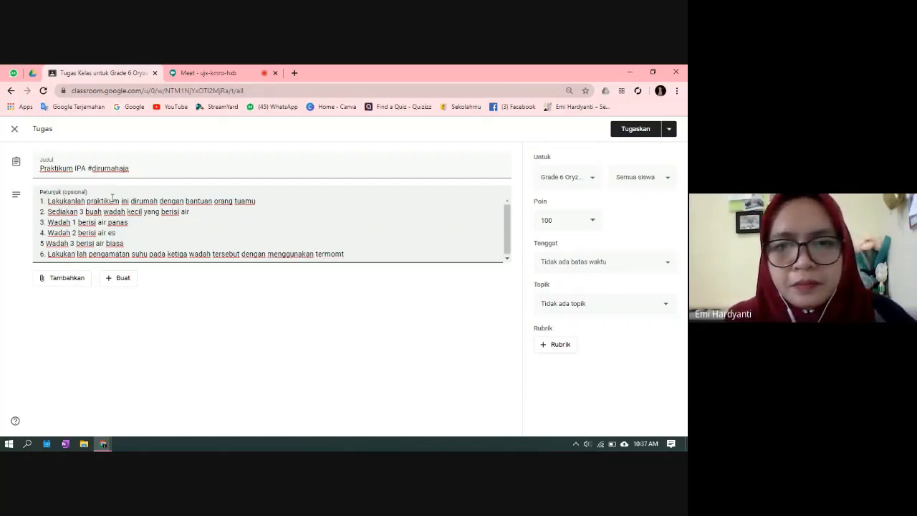
text(ete)
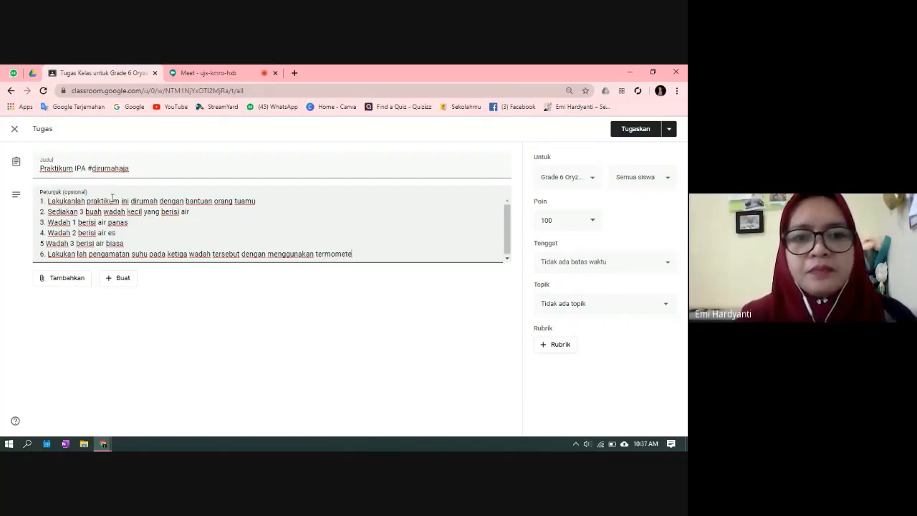
text(r.)
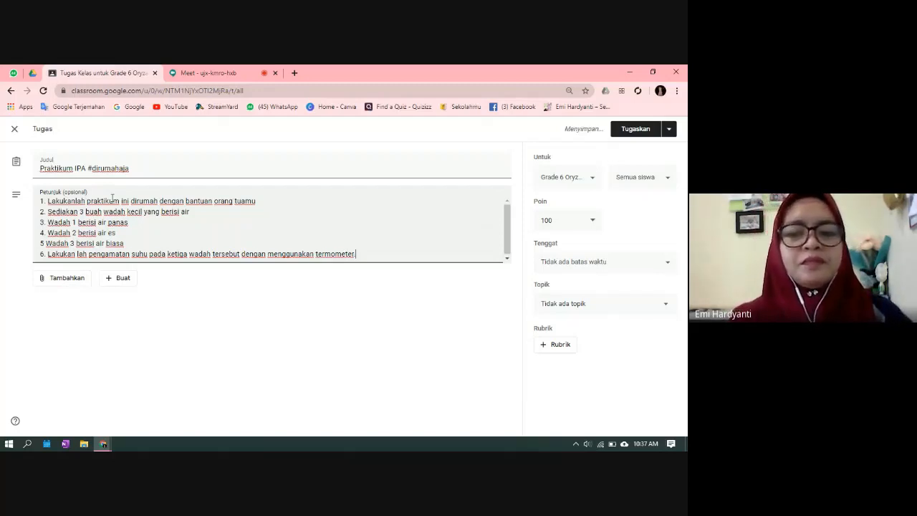
Add the closing line "Selamat bekerja anak-anak" below the instructions, separated by an empty line
key(Return)
text(6)
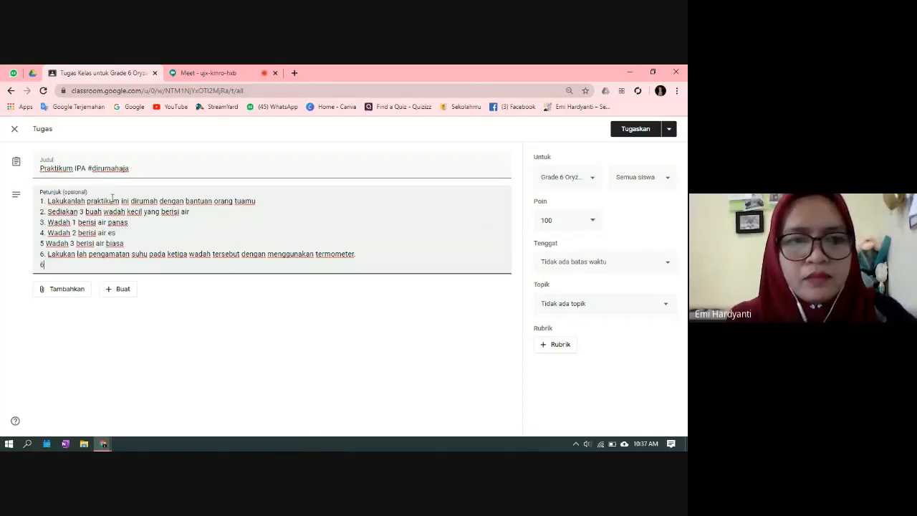
key(BackSpace)
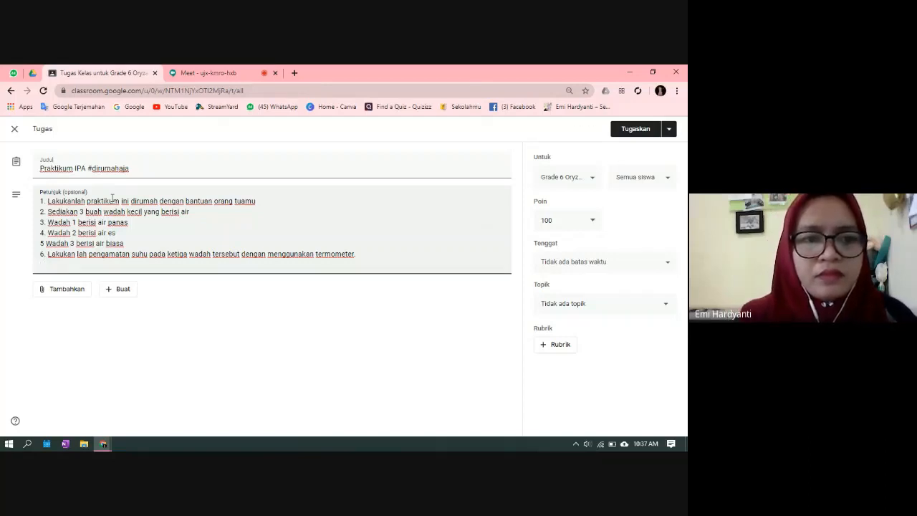
key(Return)
text(Selama)
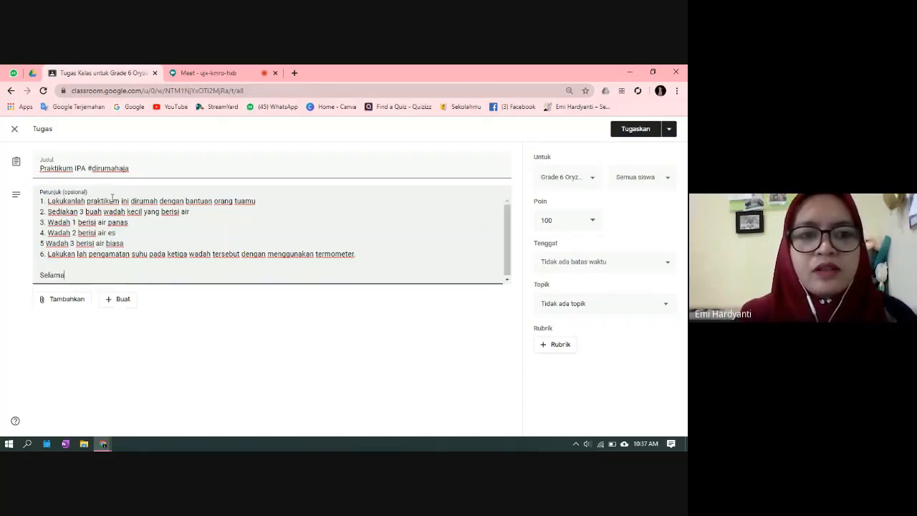
text(t bekerja anak-anak)
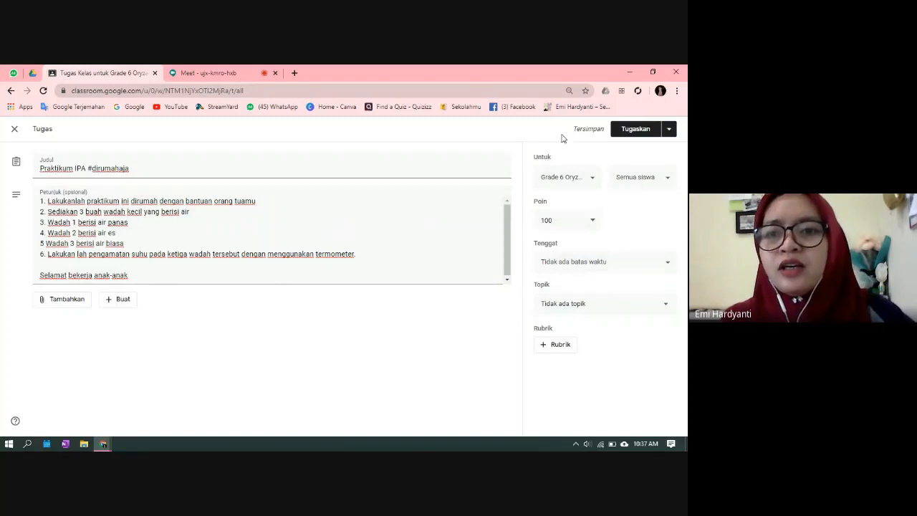
Check the points options and set the assignment's due date to 10 Mei 2020, leaving the optional time empty
click(588, 226)
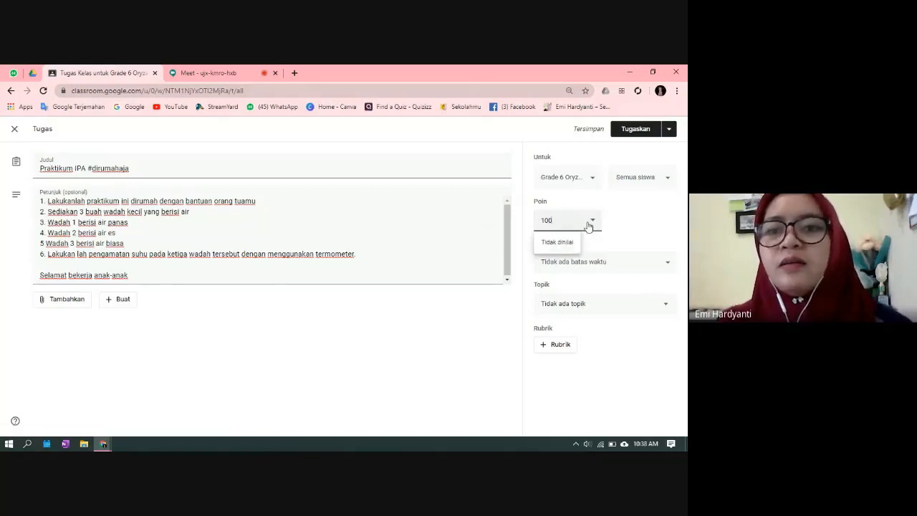
click(592, 228)
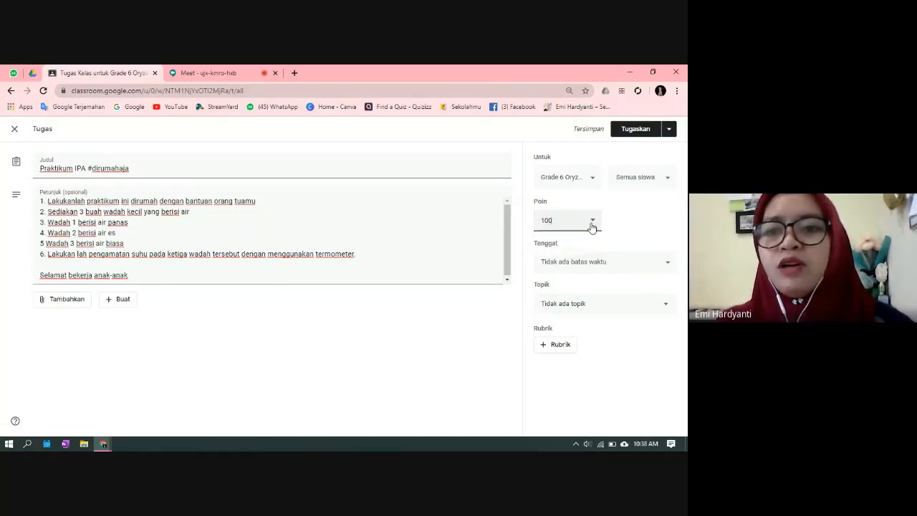
click(584, 263)
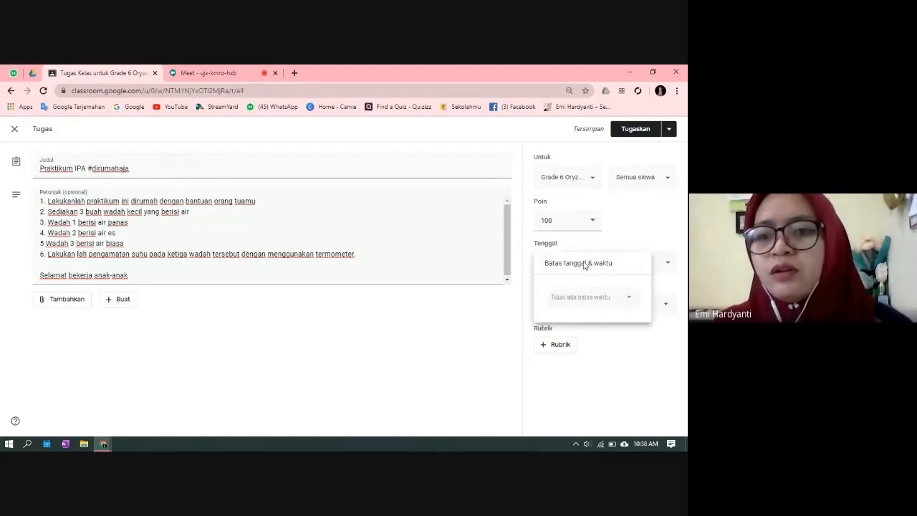
click(563, 297)
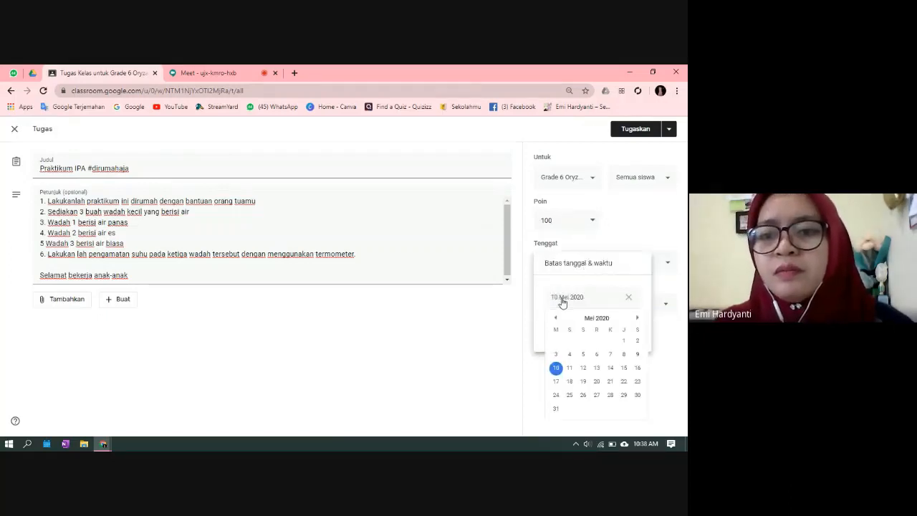
click(556, 367)
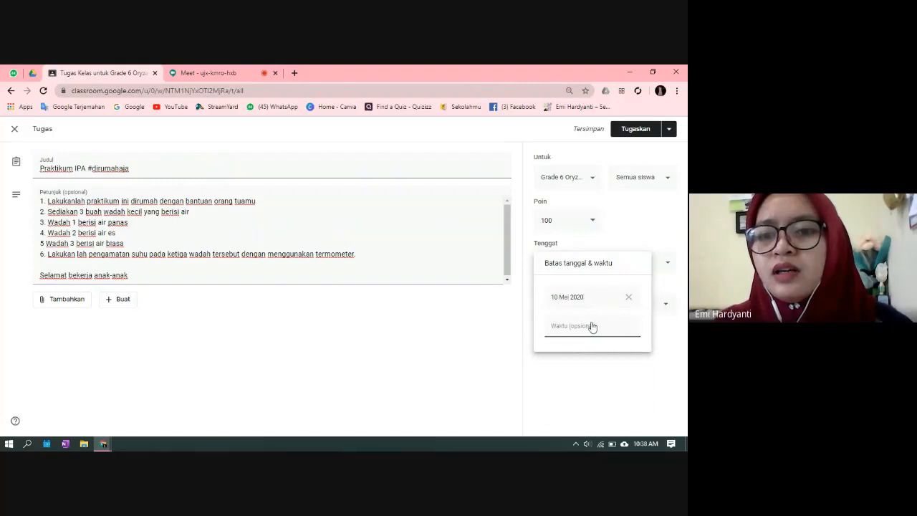
click(592, 327)
click(563, 370)
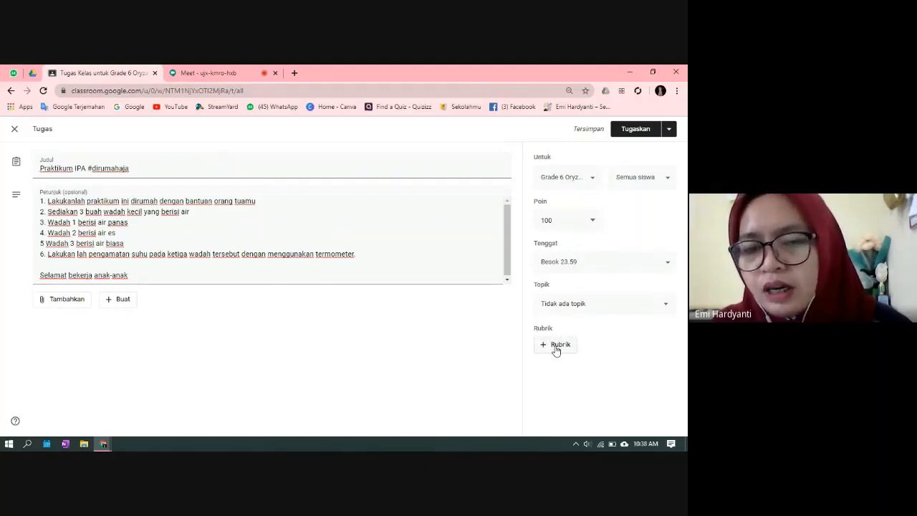
Start creating a new rubric for the assignment
click(555, 346)
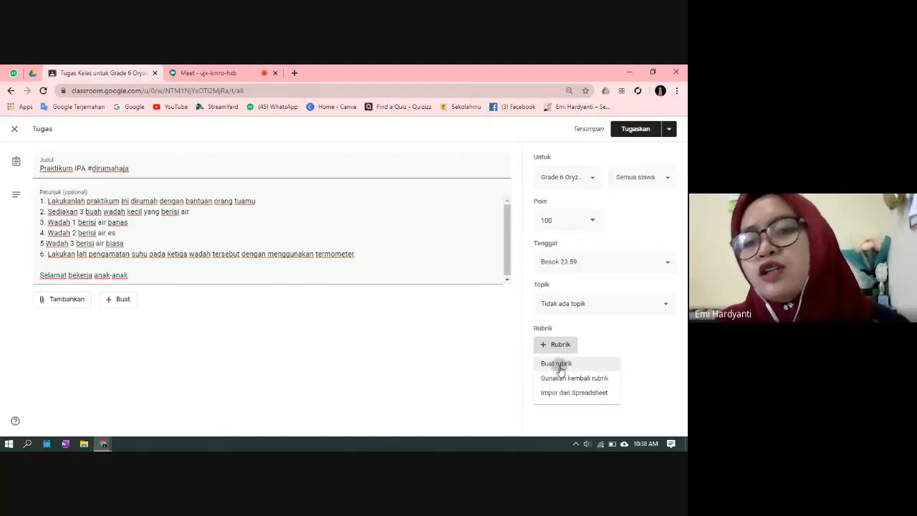
click(560, 367)
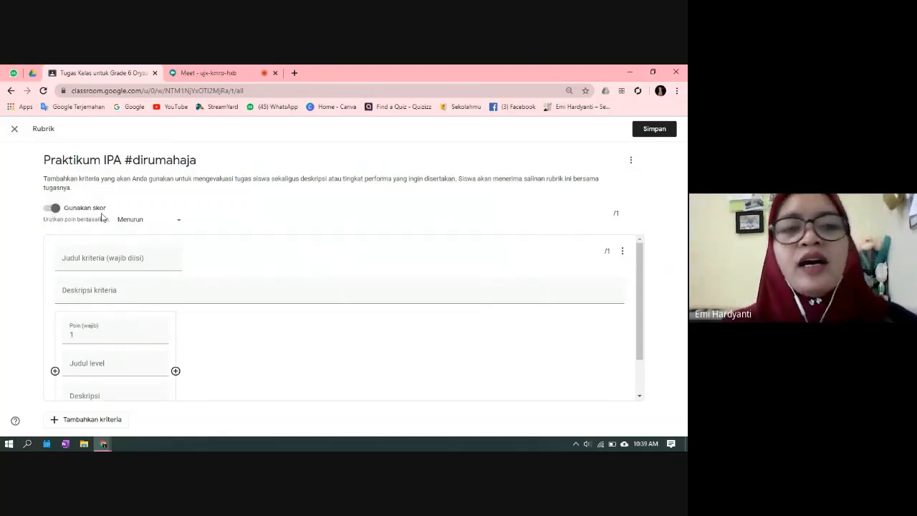
Turn the rubric's scoring off and back on
click(54, 210)
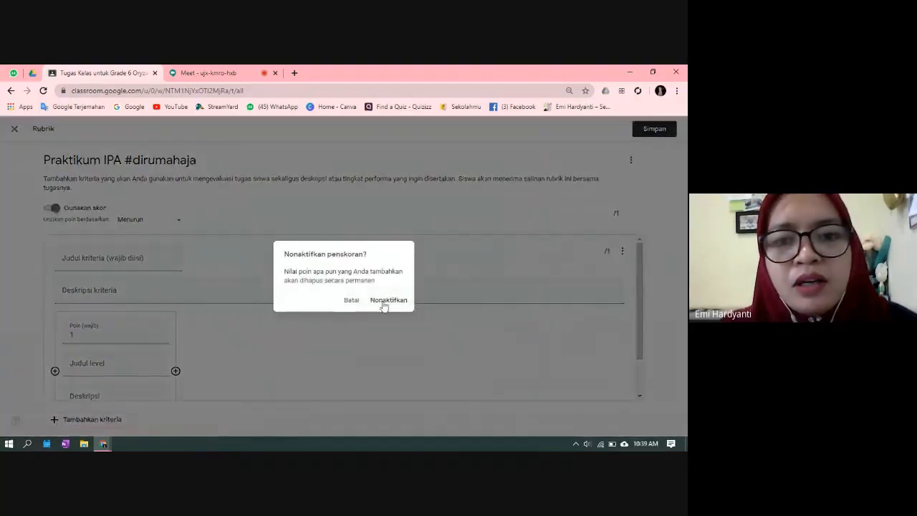
click(388, 303)
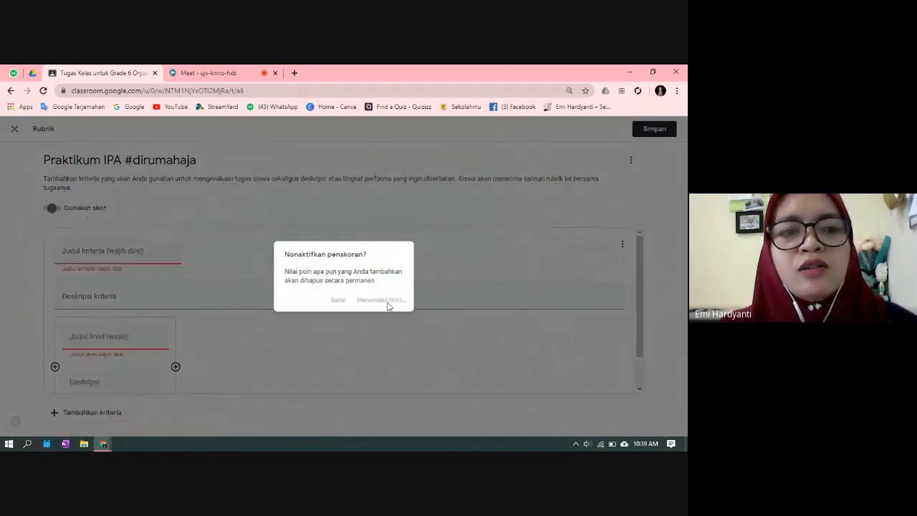
click(50, 209)
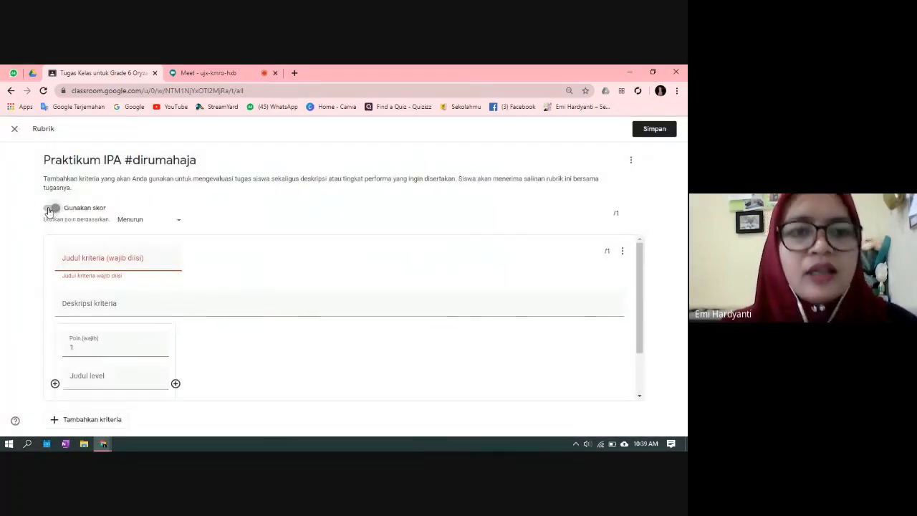
Title the first rubric criterion "Penggunaan termometer dgn baik dan benar"
click(89, 260)
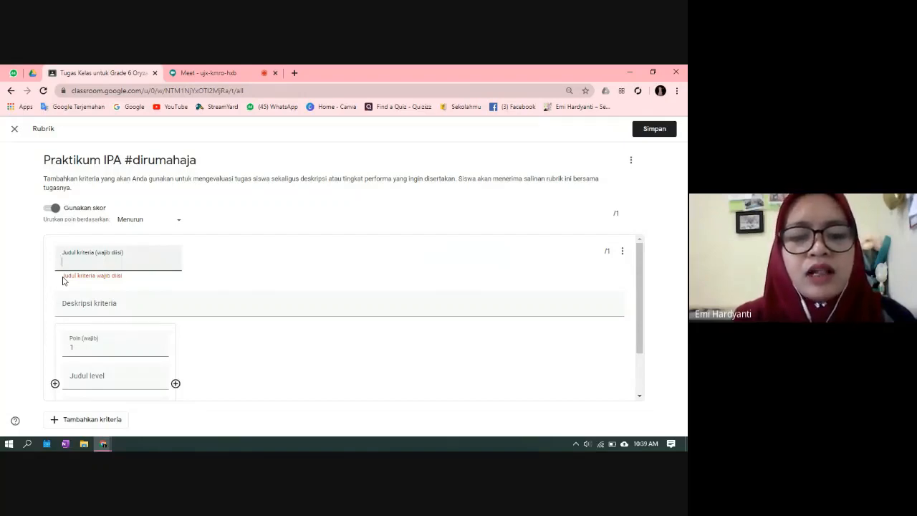
text(Peng)
key(BackSpace)
key(BackSpace)
text(engg)
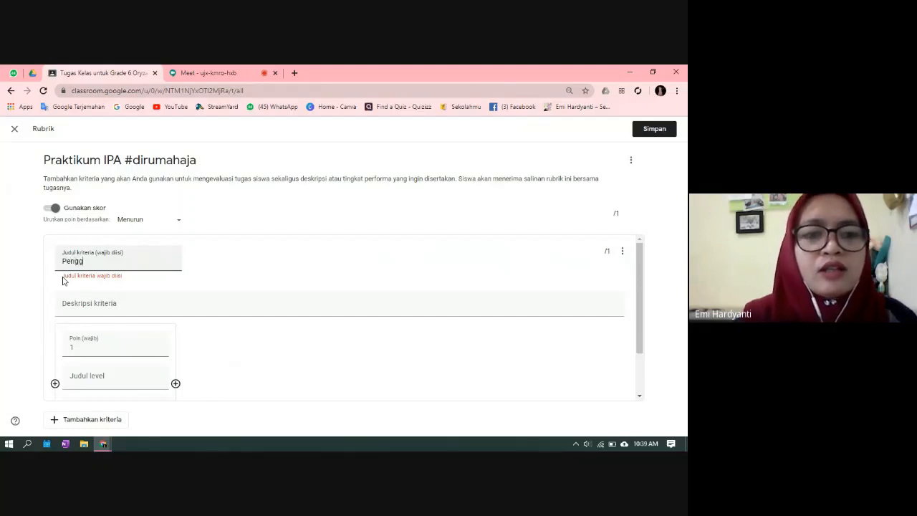
text(unaan )
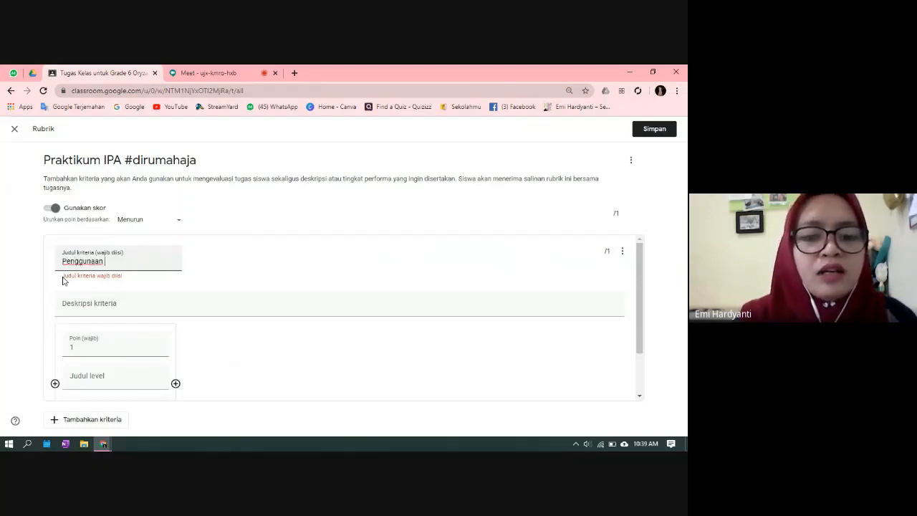
text(termometer dgn baik)
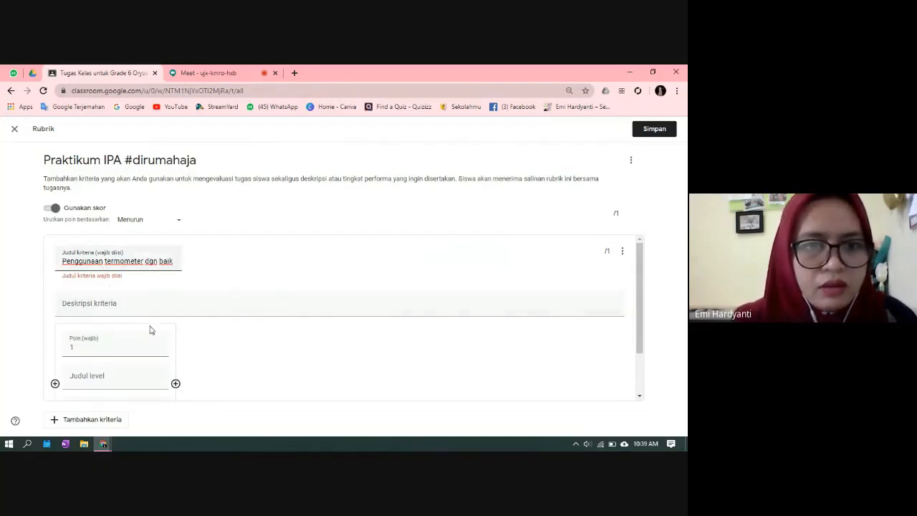
text( dan benar)
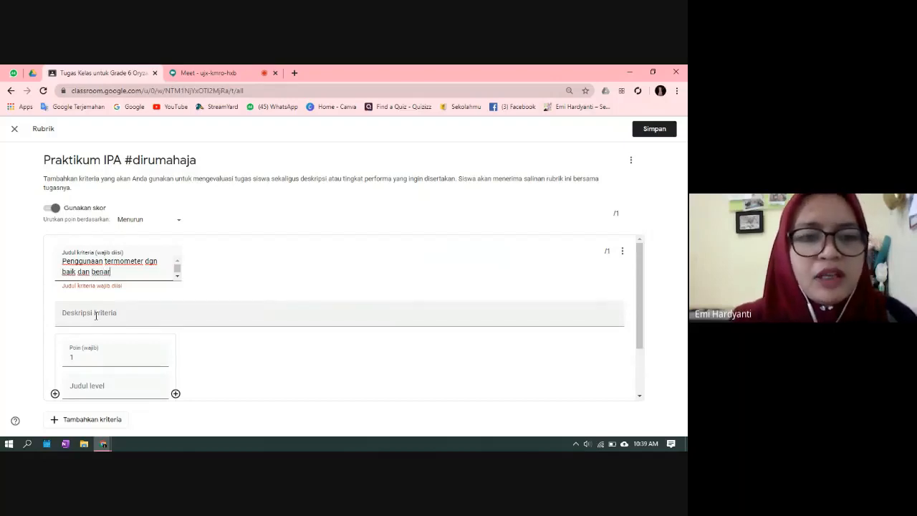
Shorten the first criterion's title to "Penggunaan termometer"
click(95, 315)
drag(120, 274, 145, 260)
key(BackSpace)
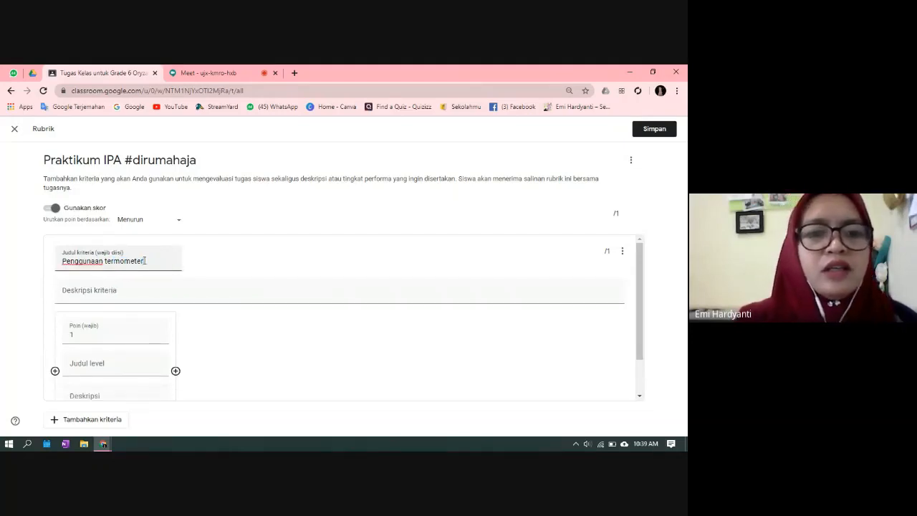
Describe the first criterion as "Murid dapat dengan baik dan benar dalam menggunakan termomoter"
click(109, 289)
text(Mur)
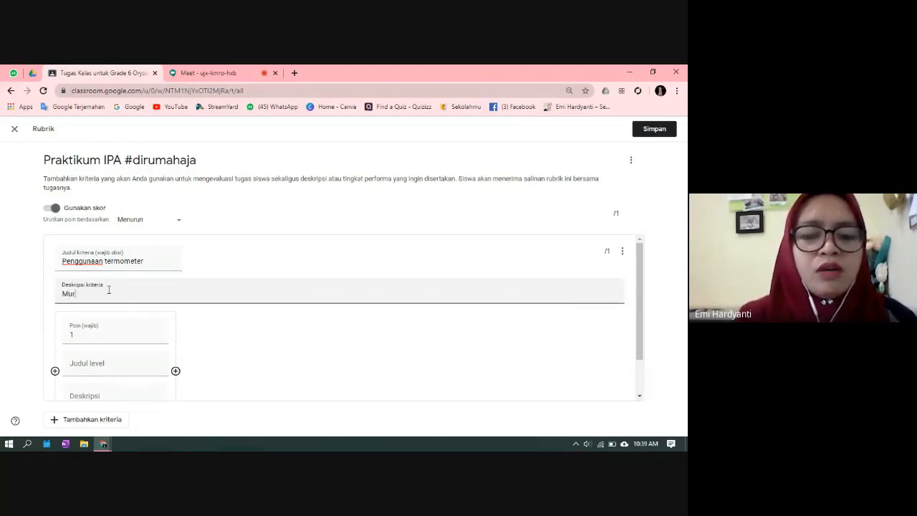
text(id daat)
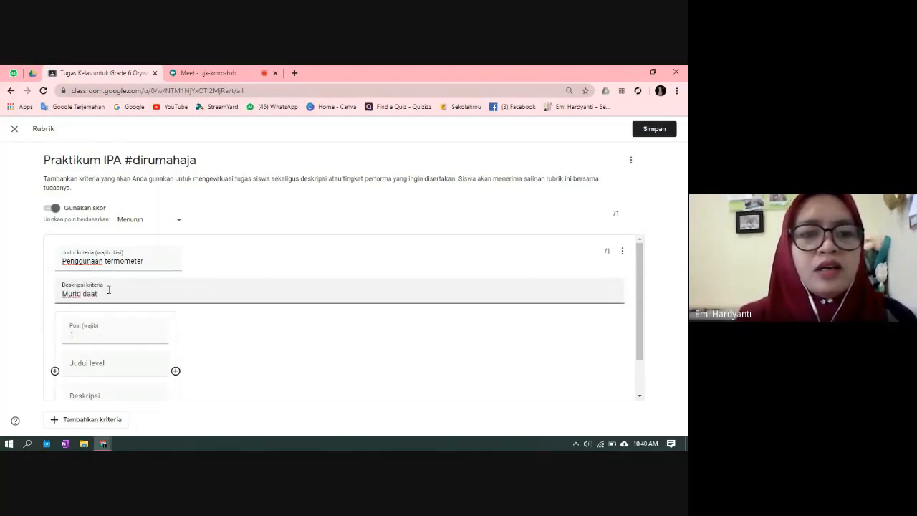
key(BackSpace)
key(BackSpace)
text(pat deng)
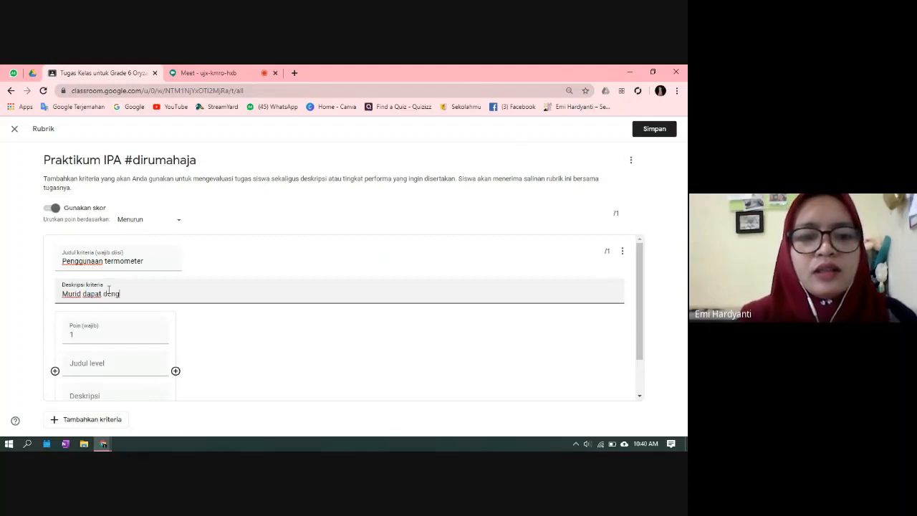
text(an baik menggu)
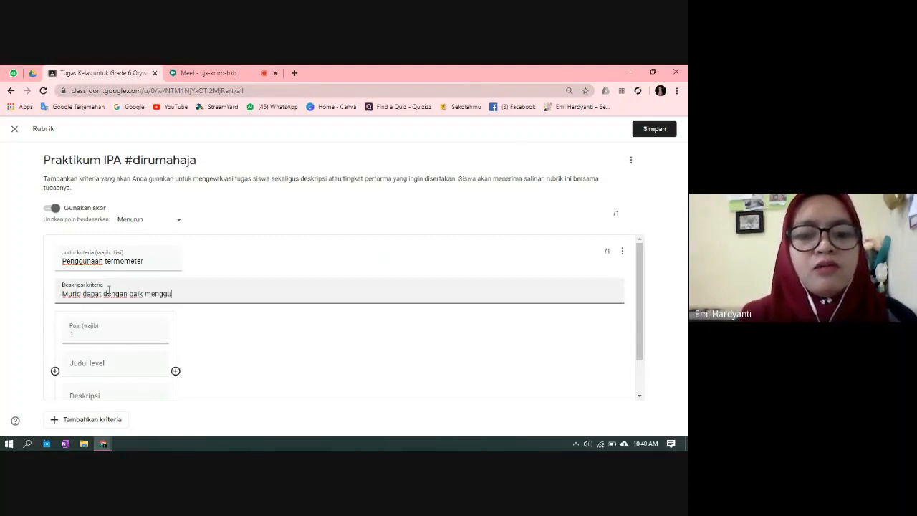
text(nakan termomoter)
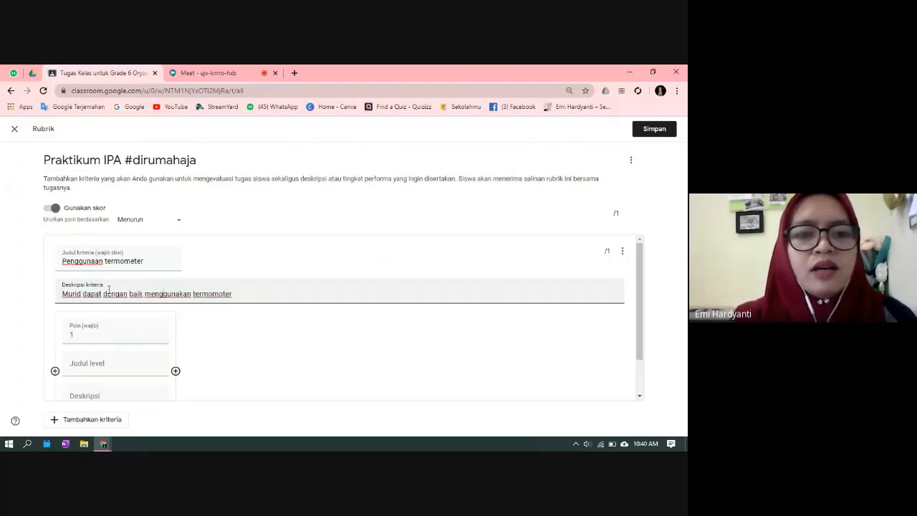
text(dan benar dala)
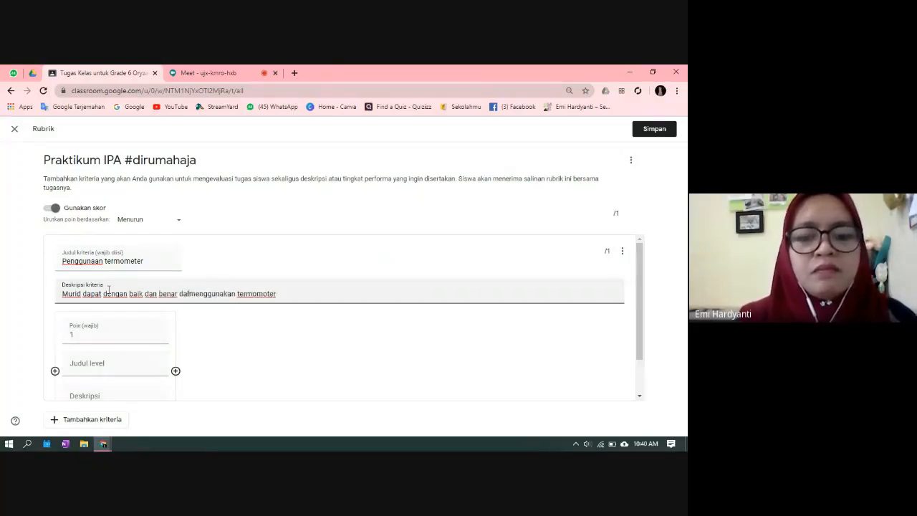
text(m)
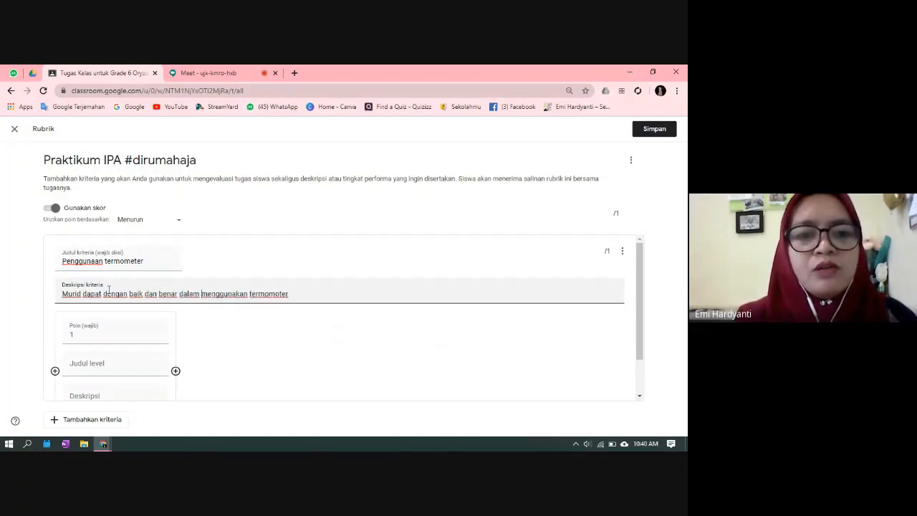
Set the points of the first criterion's existing level to 5
click(79, 333)
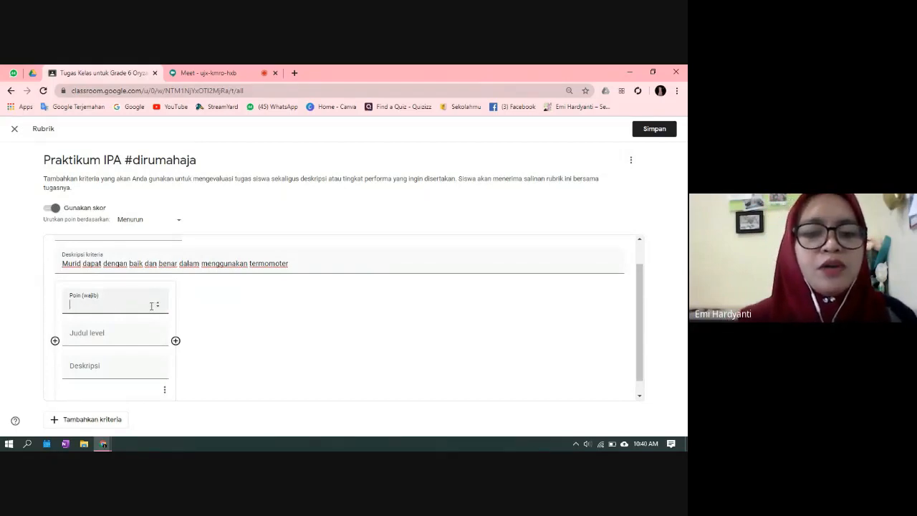
text(5)
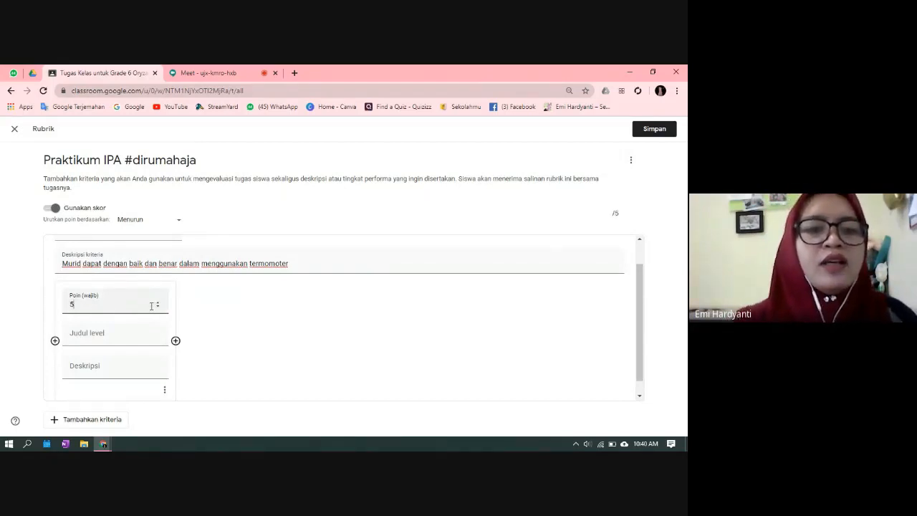
click(202, 307)
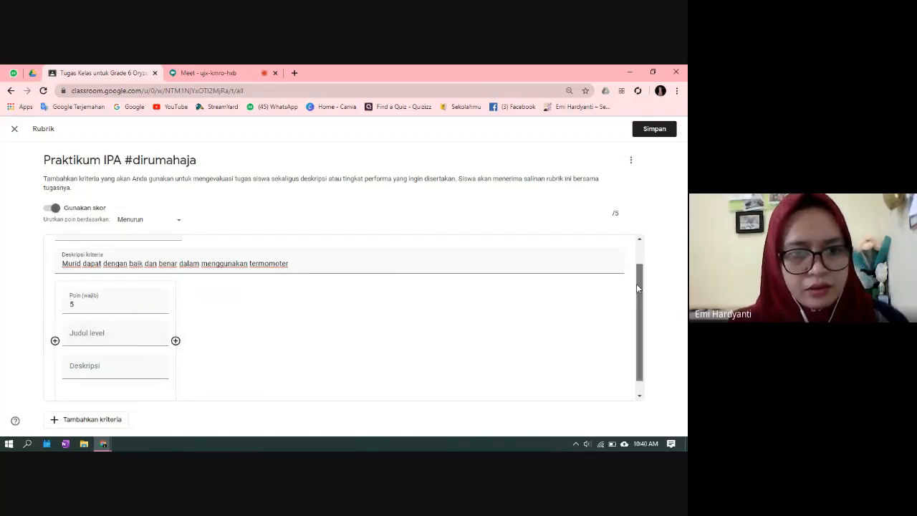
Add a blank second level to the first criterion and delete it again
scroll(636, 283, down, 1)
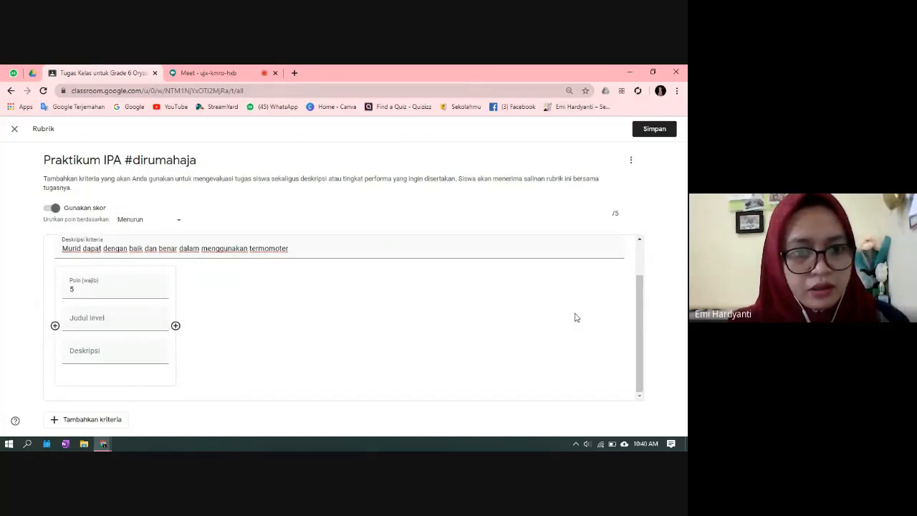
click(176, 327)
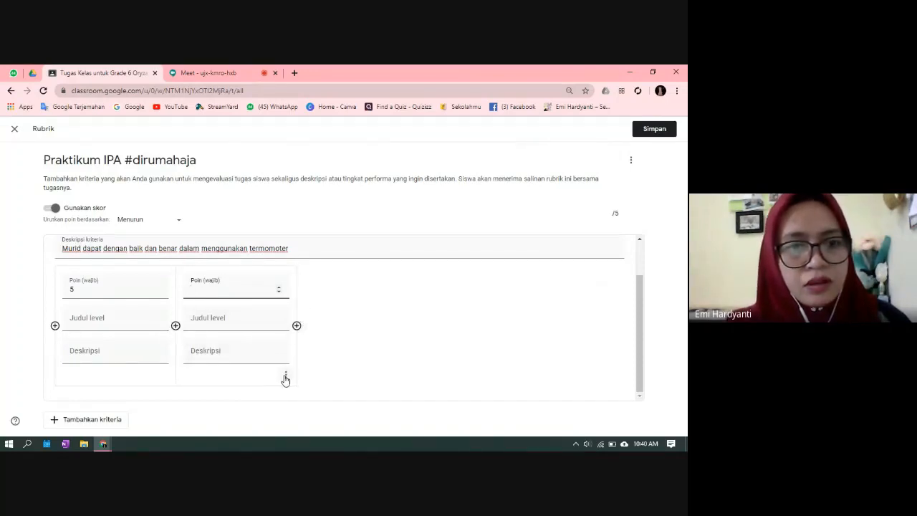
click(285, 380)
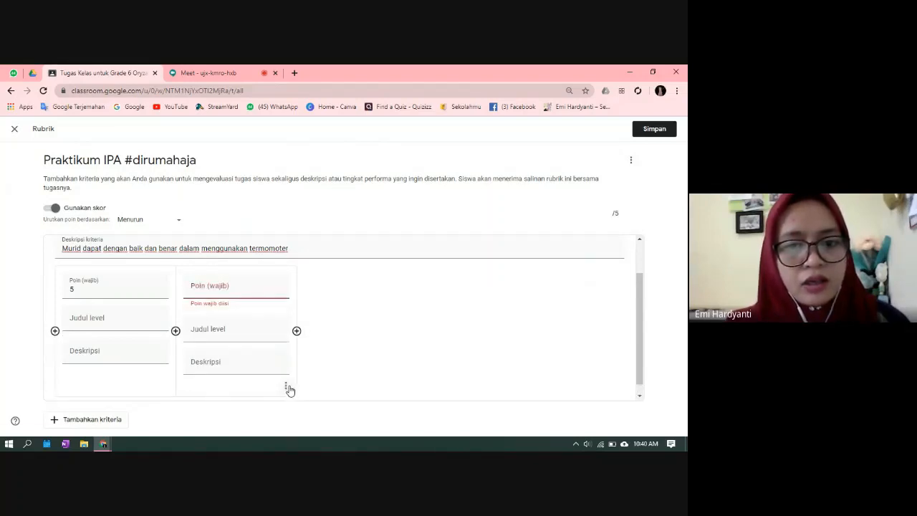
click(295, 388)
click(276, 366)
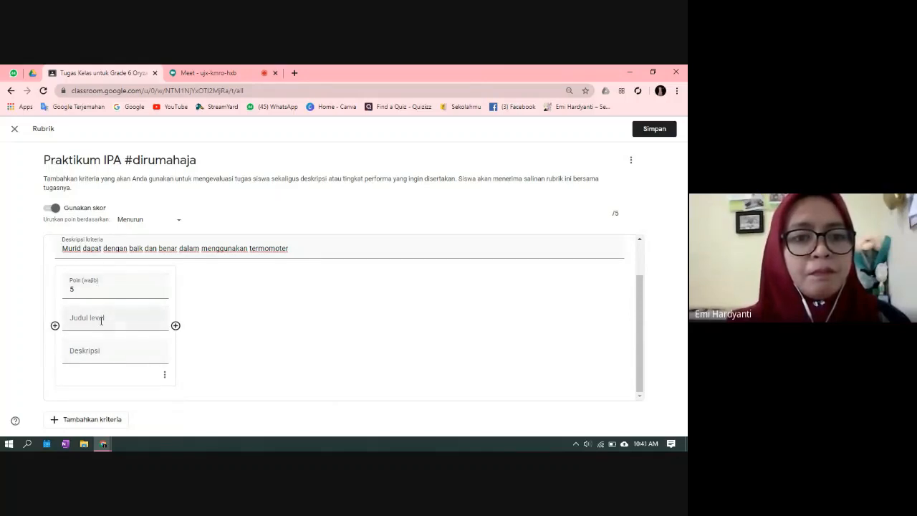
Title the first criterion's 5-point level "Sangat baik dan benar"
click(101, 320)
text(S)
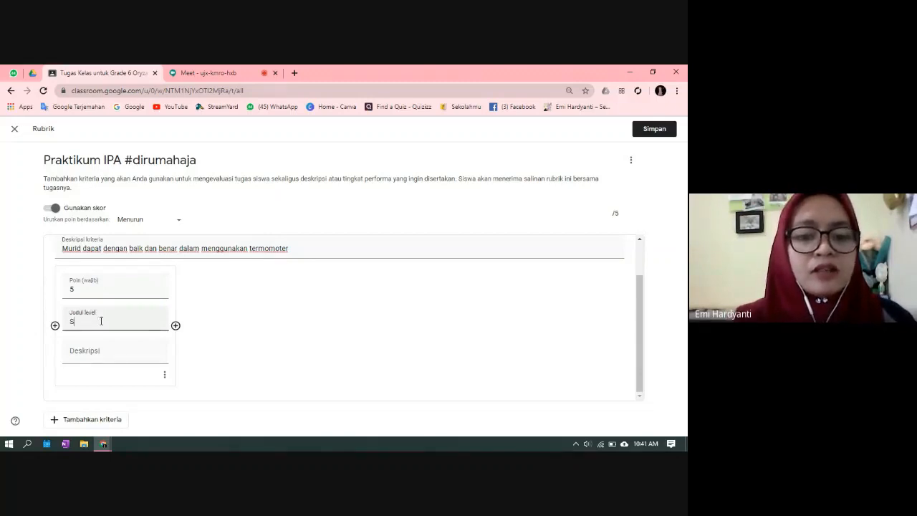
text(angat )
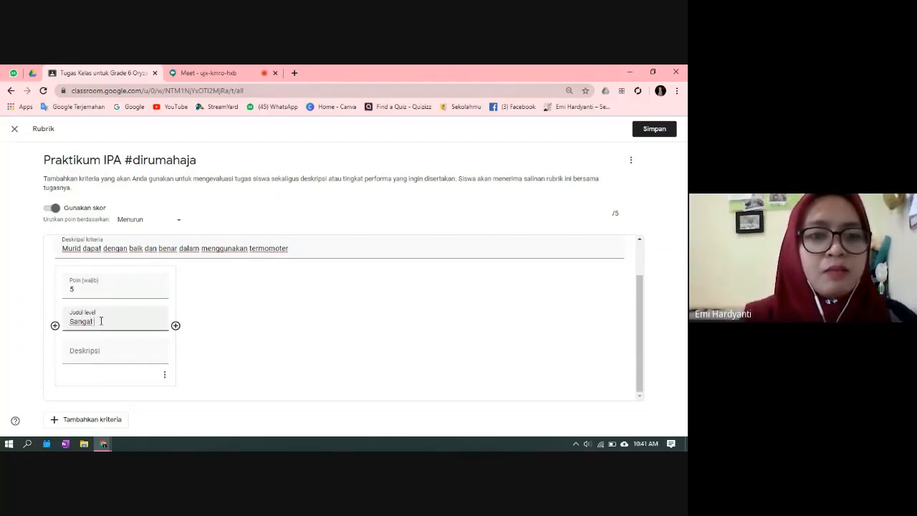
text(Baik dan)
key(BackSpace)
key(BackSpace)
key(BackSpace)
key(BackSpace)
key(BackSpace)
key(BackSpace)
key(BackSpace)
key(BackSpace)
key(BackSpace)
text(baik dan benar)
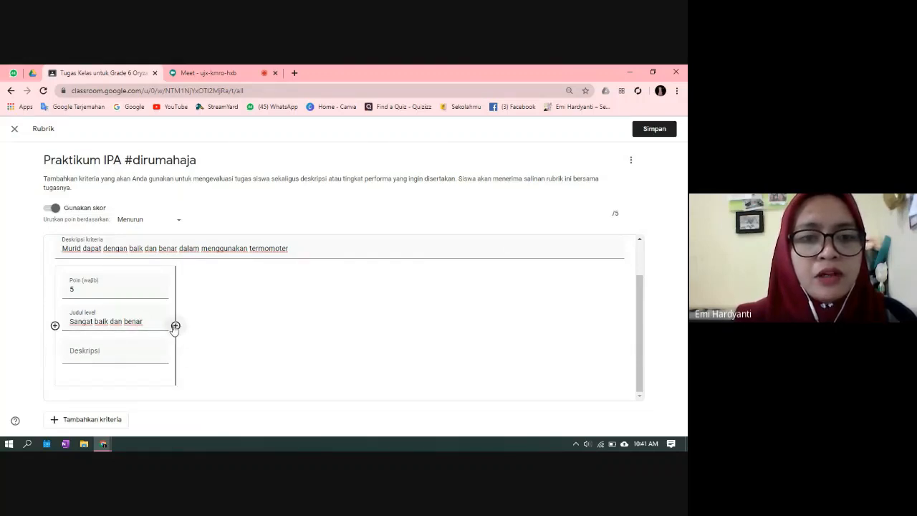
Add a second level worth 4 points to the first criterion, titled "Baik dan benar"
text(4)
click(212, 318)
text(baik dan benar)
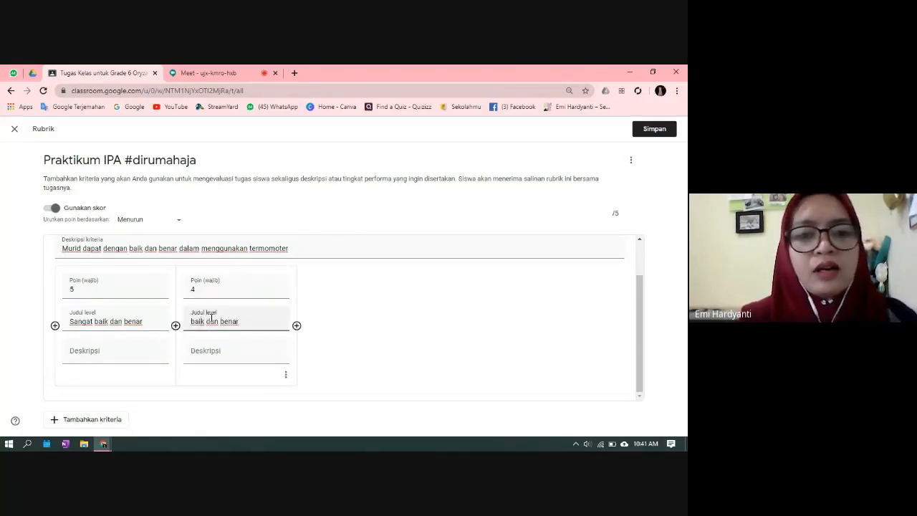
key(BackSpace)
text(B)
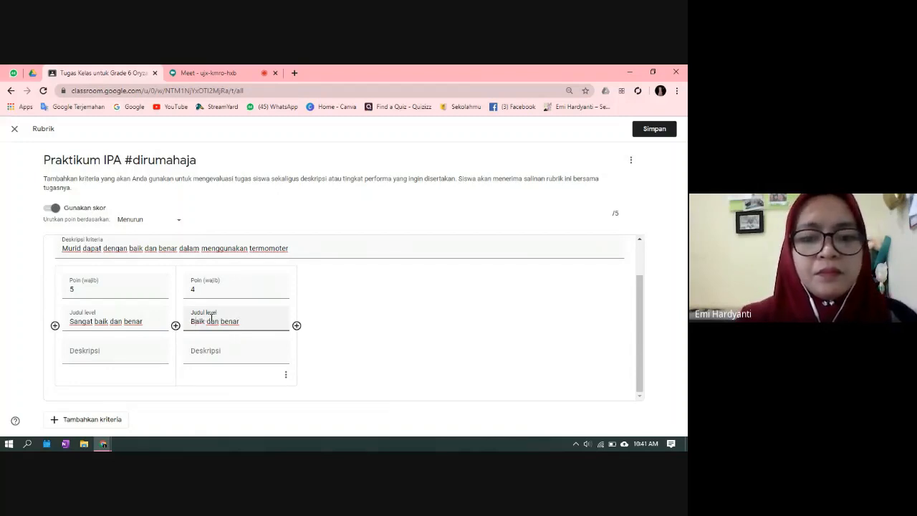
Add a third level worth 3 points to the first criterion, titled "Cukup"
click(297, 326)
text(3)
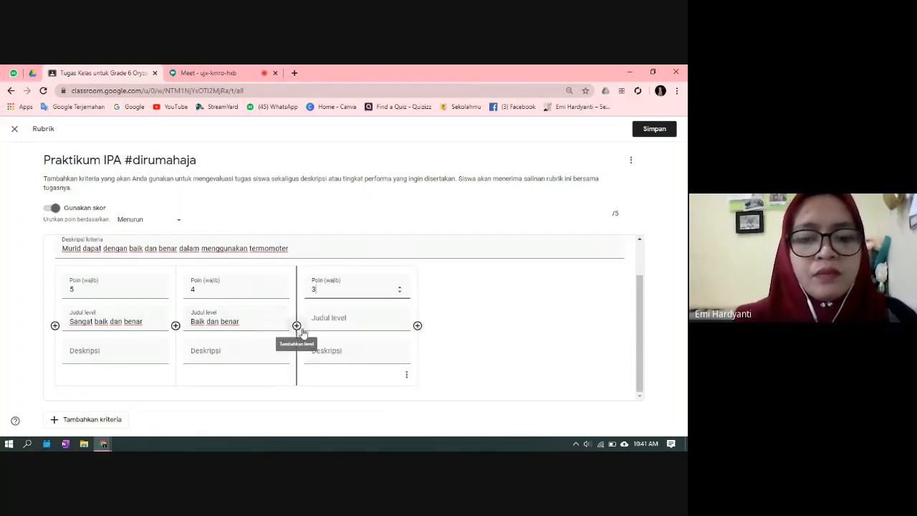
click(326, 323)
text(Cukup)
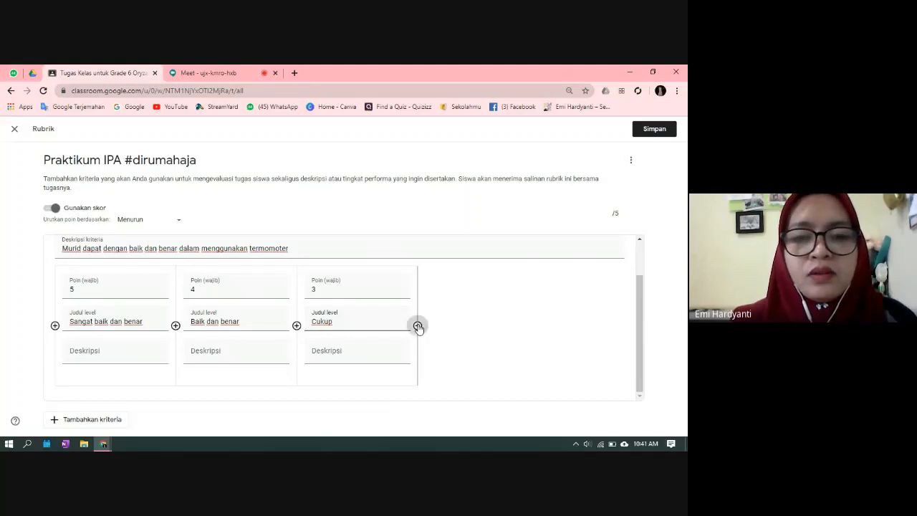
Add a fourth level worth 2 points to the first criterion, titled "Kurang"
click(417, 326)
text(2)
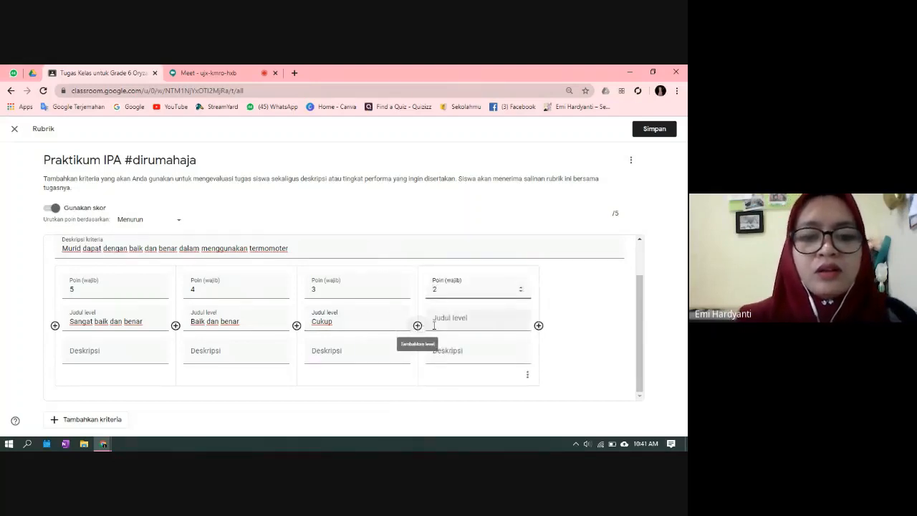
click(442, 320)
text(kuran)
key(BackSpace)
key(BackSpace)
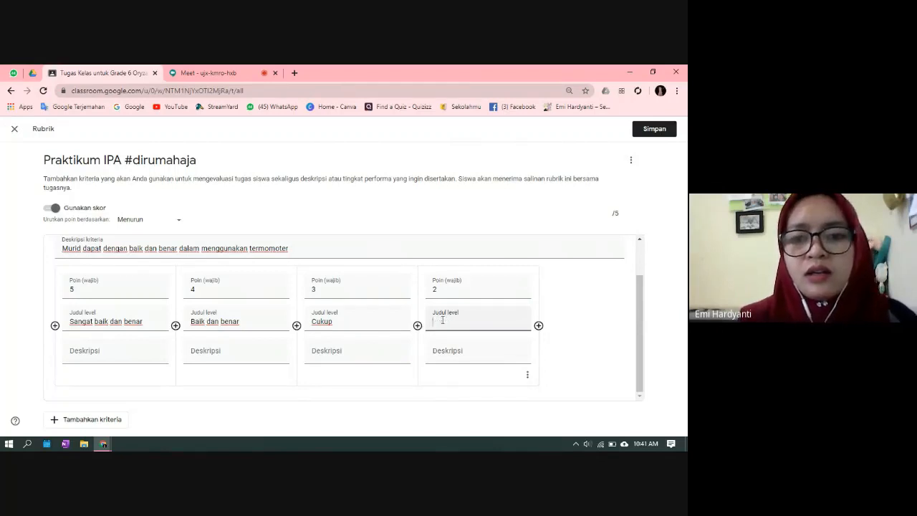
text(Kurang)
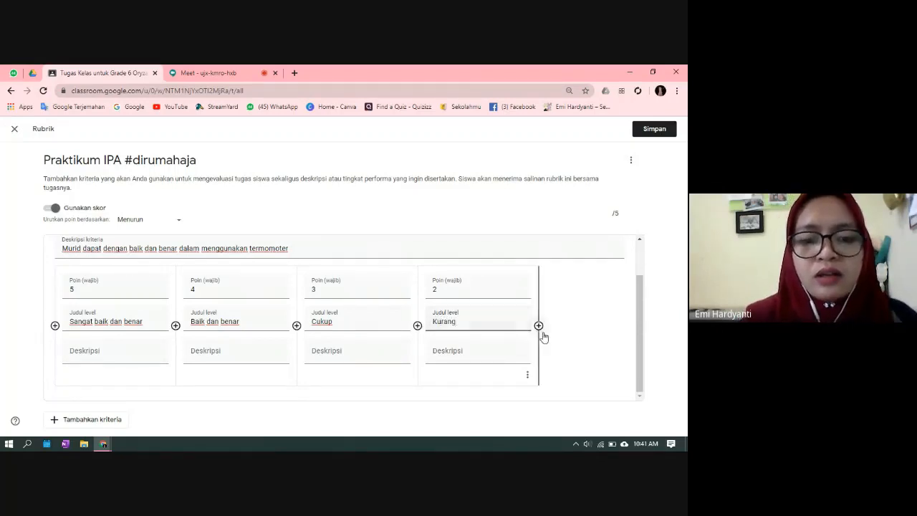
Add a fifth level worth 1 point to the first criterion, titled "Tidak menggunakan"
click(541, 330)
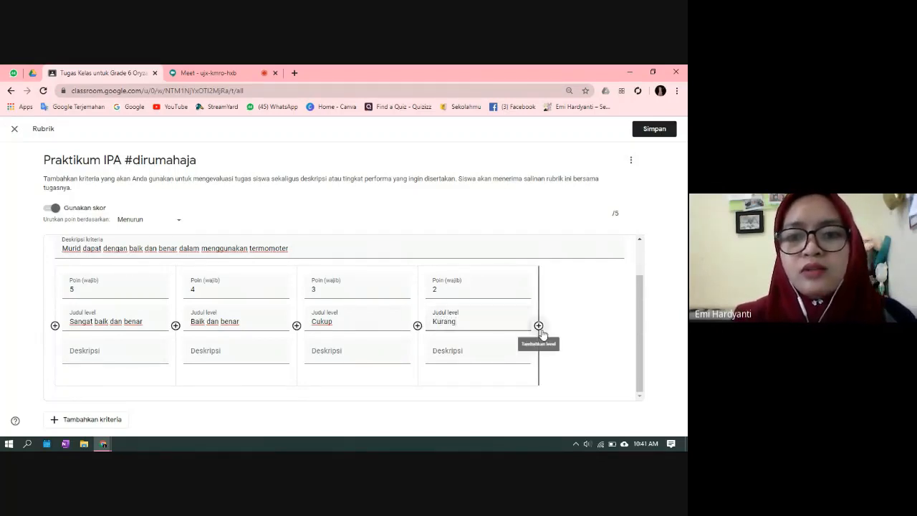
click(538, 327)
click(549, 321)
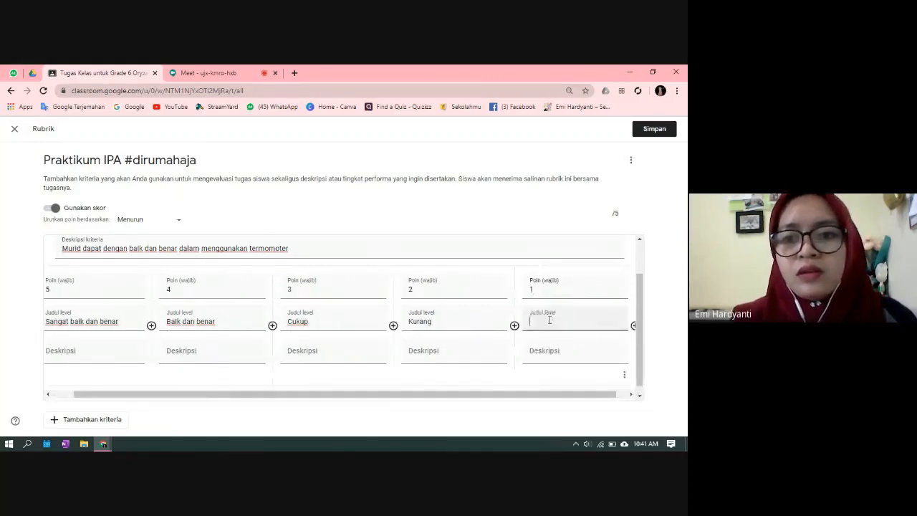
text(Tidak menggunakan)
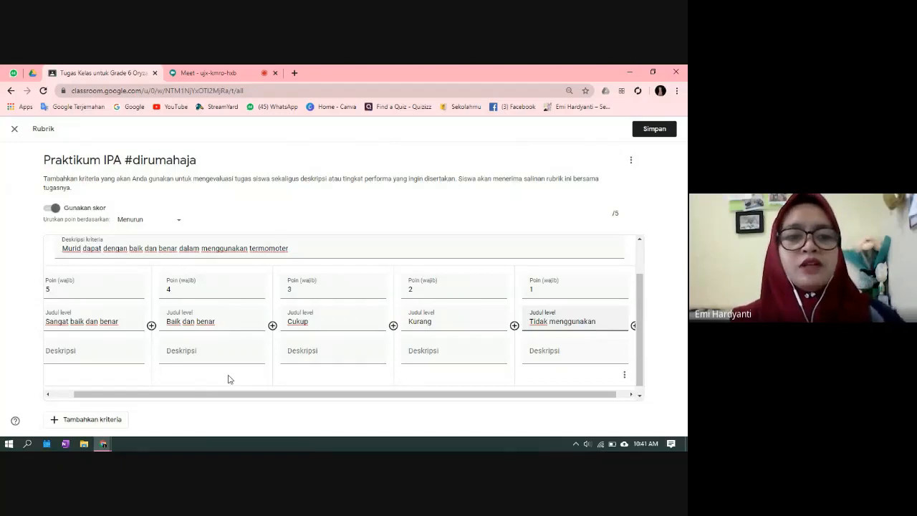
Add a second criterion to the rubric, titled "Penyediaan alat dan bahan"
click(113, 421)
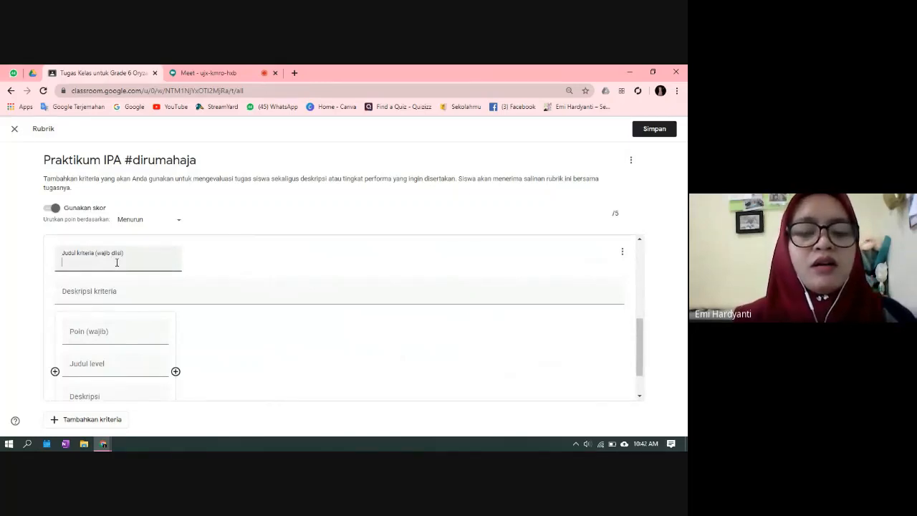
text(enyedia)
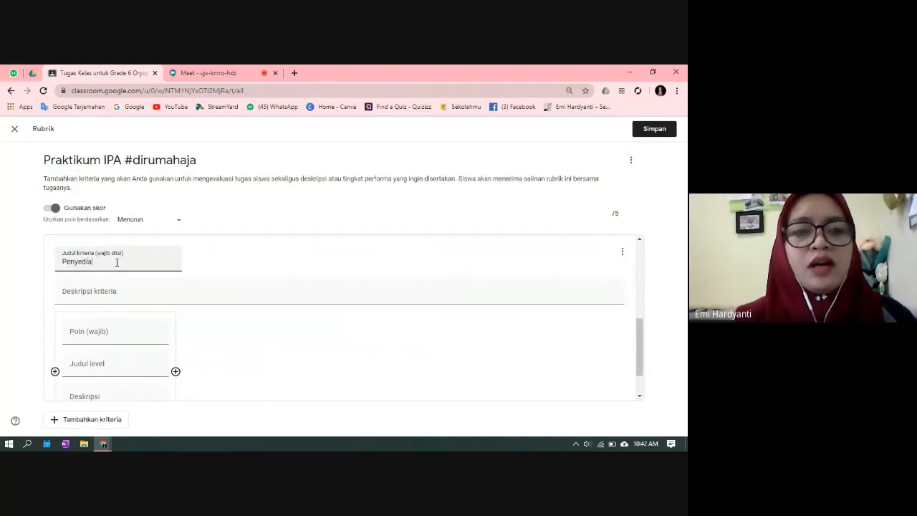
text(an a)
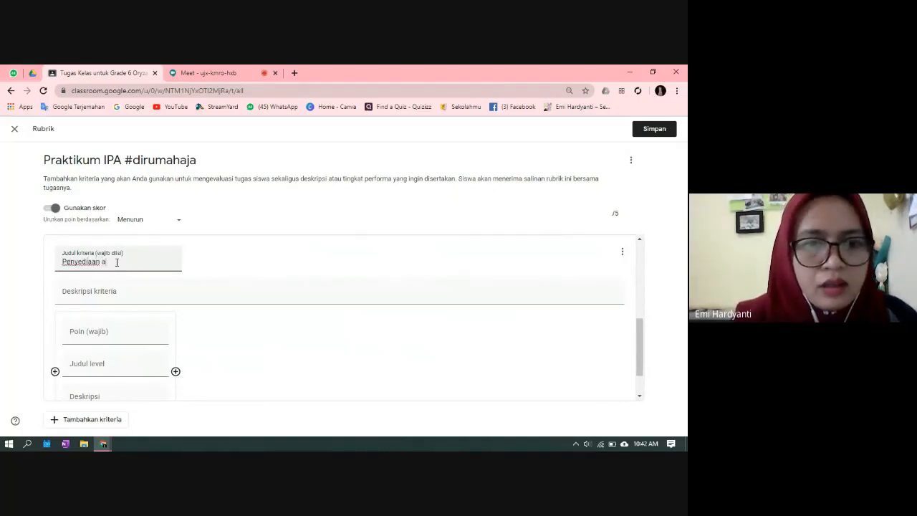
text(lat lan bahan)
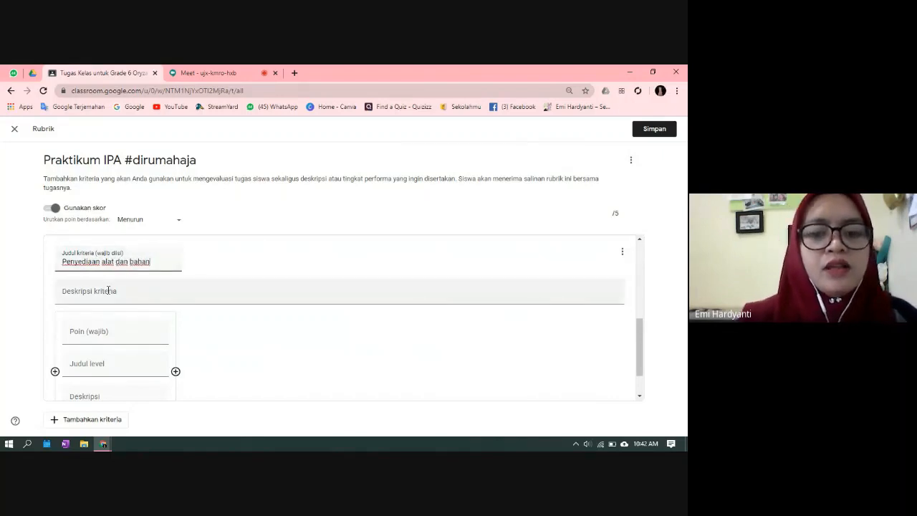
Describe the second criterion as "Murid dengan baik dan lengkap menyediakan alat dan bahan untuk praktikum"
click(108, 290)
text(Murid mampu)
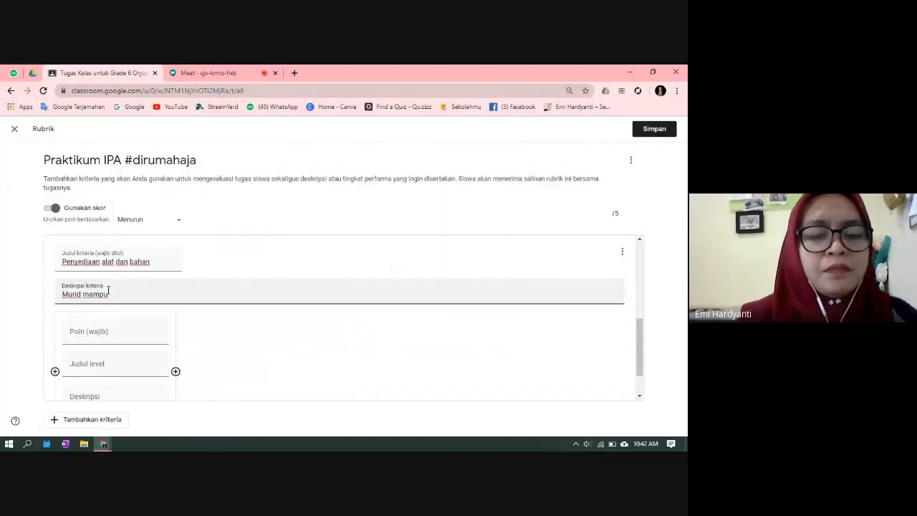
key(BackSpace)
key(BackSpace)
key(BackSpace)
key(BackSpace)
key(BackSpace)
key(BackSpace)
text(de)
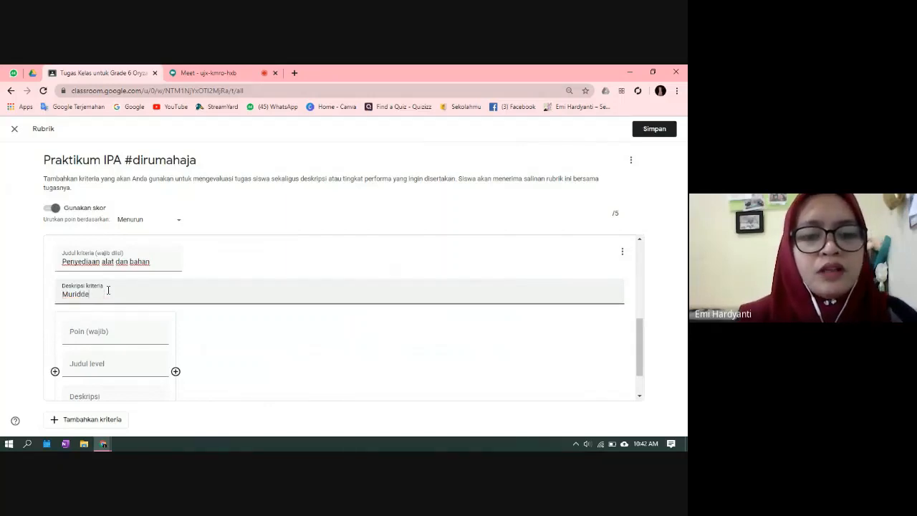
key(BackSpace)
key(BackSpace)
text( dengan b)
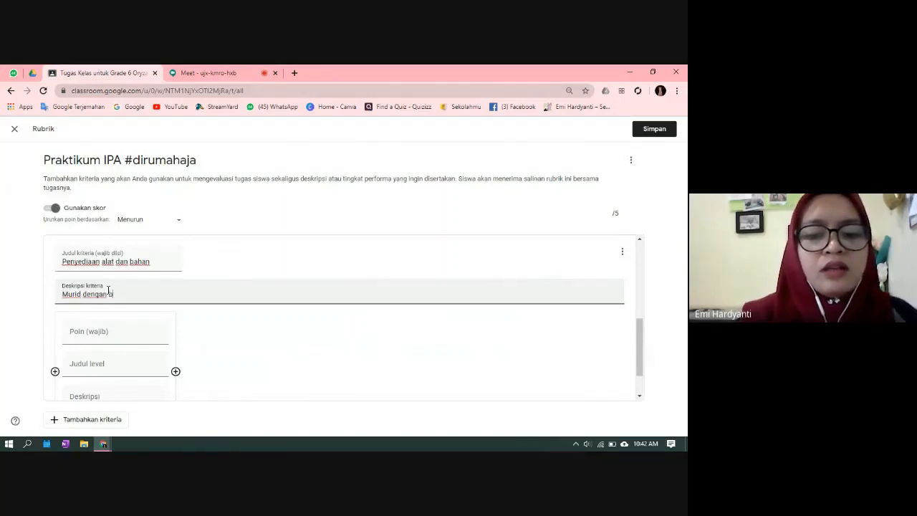
text(aik dan lengka)
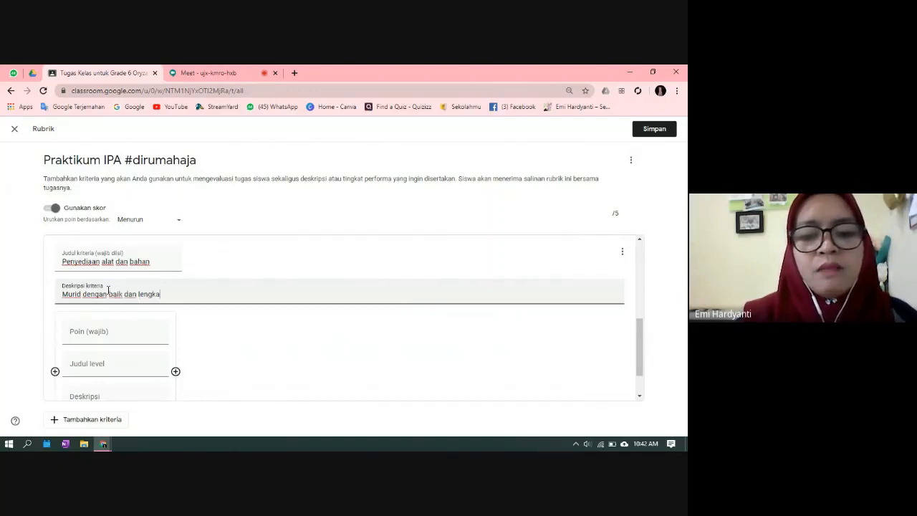
text(p menyediakan )
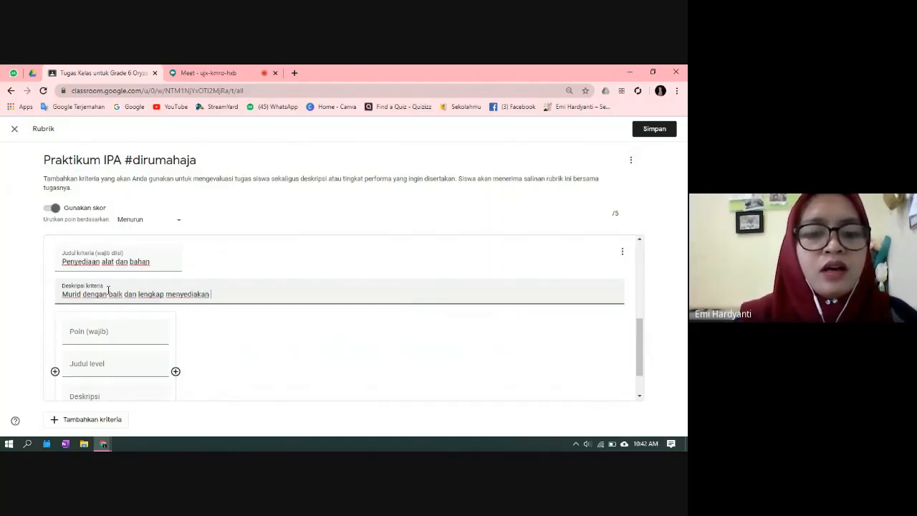
text(alat dan b)
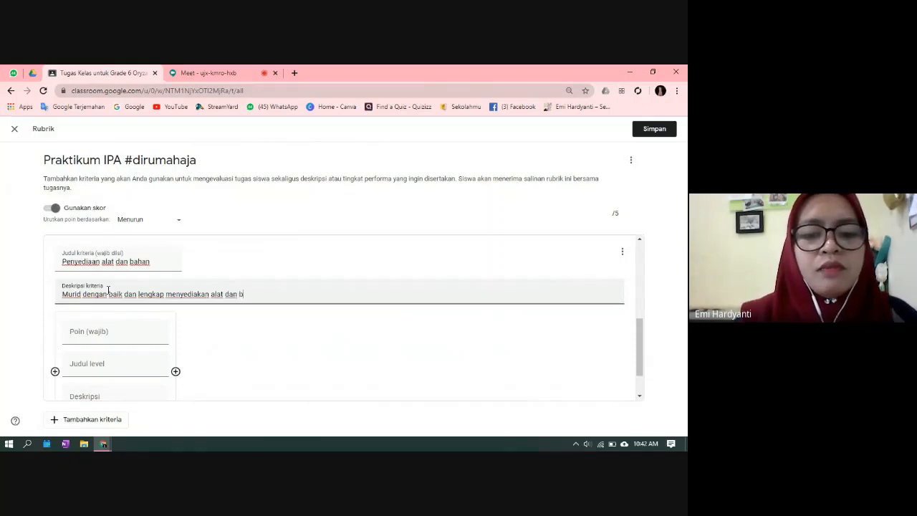
text(ahan untuk praktikum)
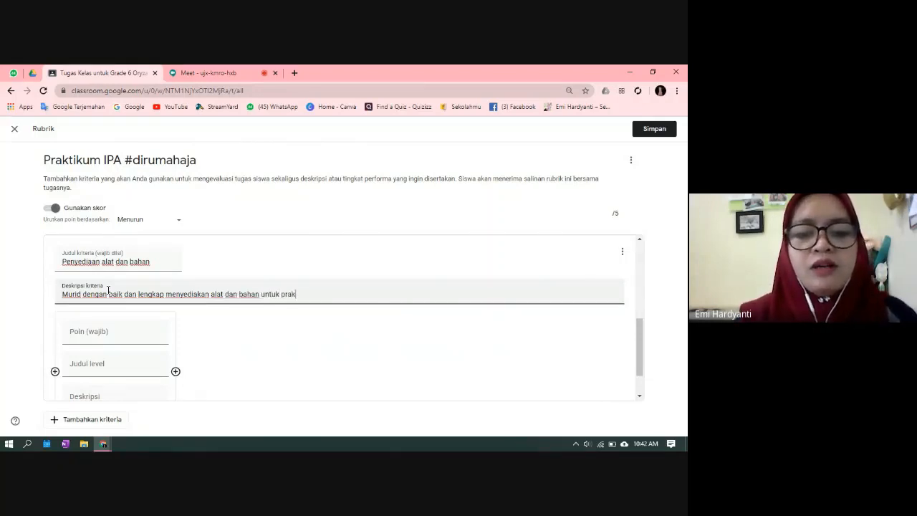
Give the second criterion's first level 5 points and the title "Lengkap"
click(82, 330)
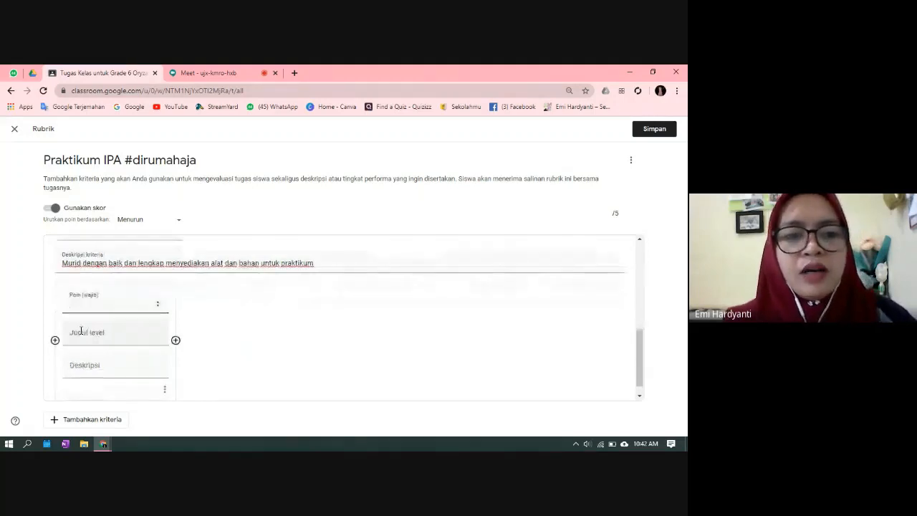
text(5)
click(86, 338)
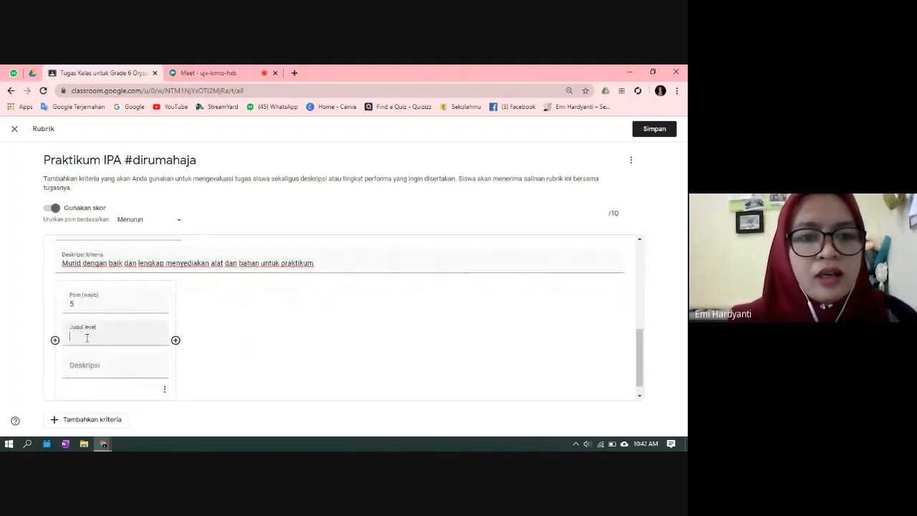
text(Lengkap)
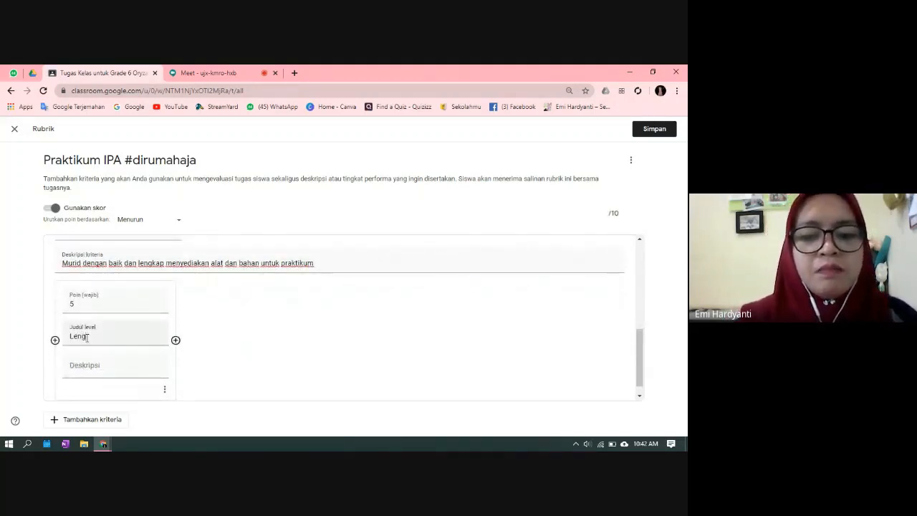
Add a second level worth 4 points to the second criterion
click(176, 341)
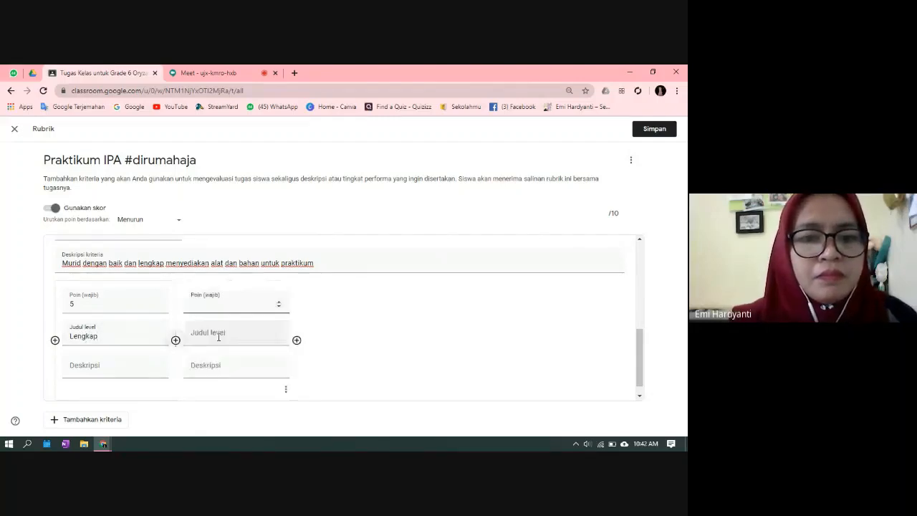
text(4)
click(218, 336)
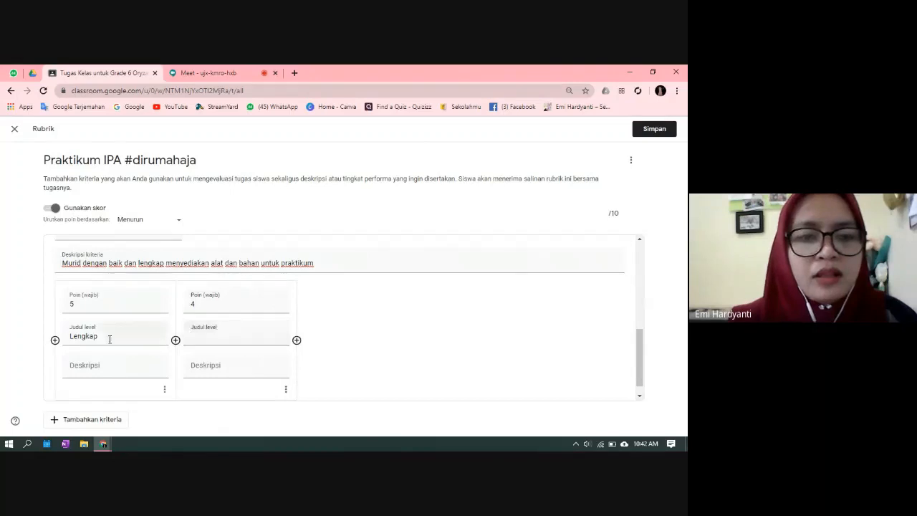
Retitle the second criterion's 5-point level as "Sangat lengkap"
click(71, 336)
text(Sangat)
key(Delete)
text(l)
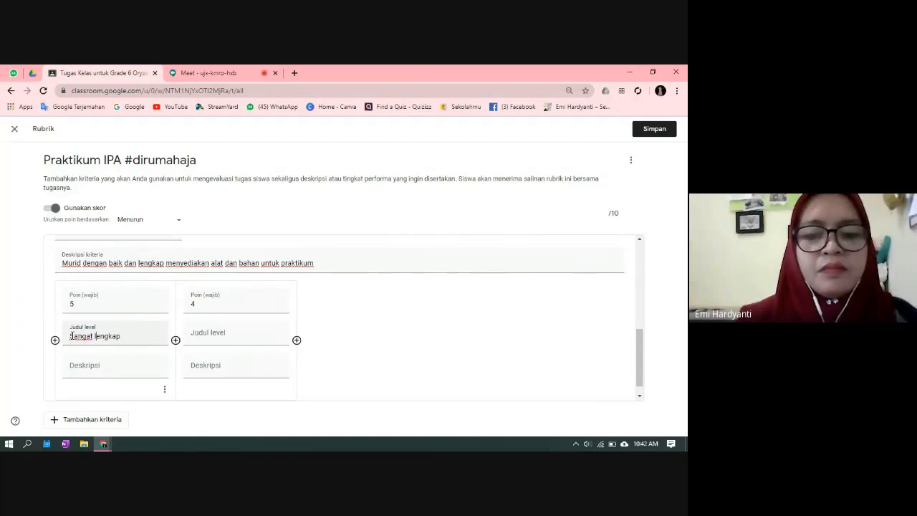
Title the second criterion's 4-point level "Lengkap"
click(214, 335)
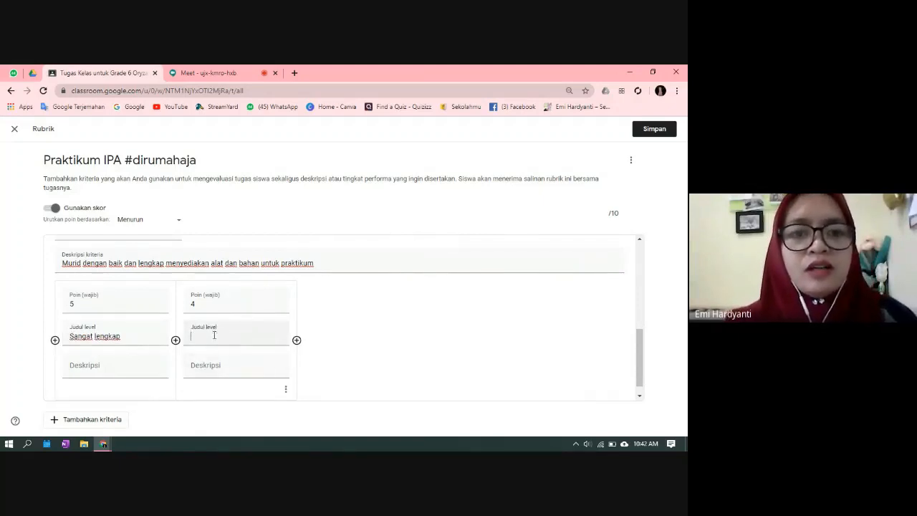
text(Leg)
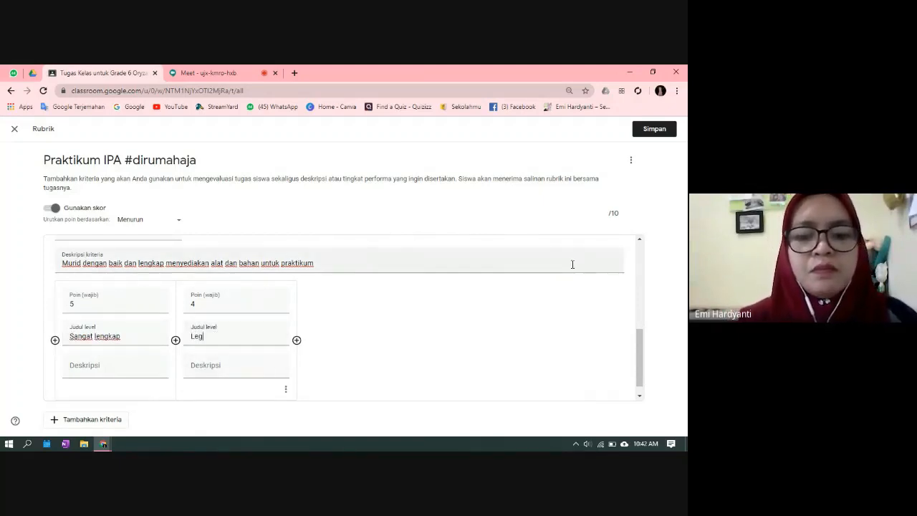
text(ngkap)
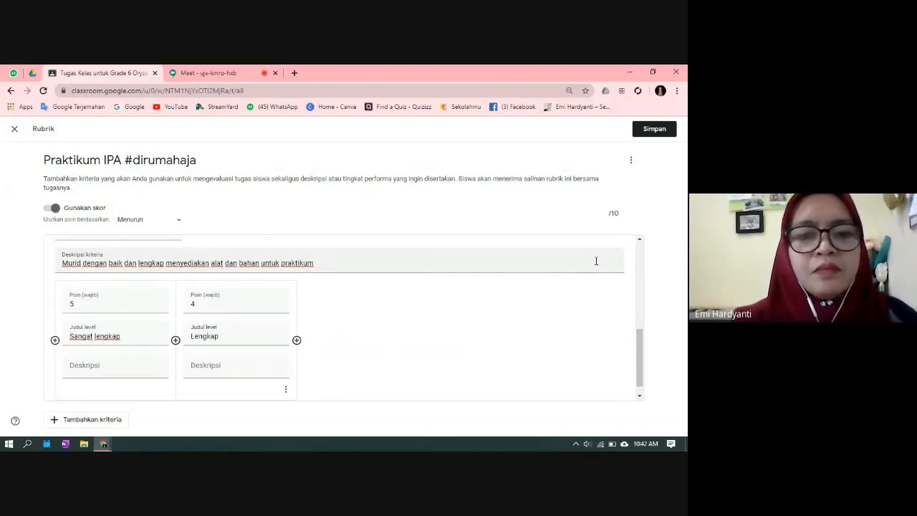
Add a third level worth 3 points to the second criterion, titled "Cukup"
click(297, 341)
text(3)
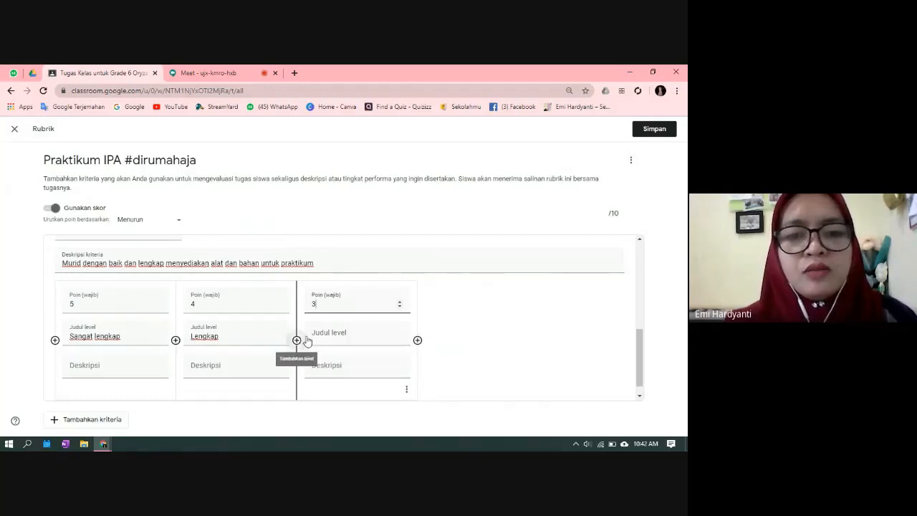
click(316, 333)
text(Cukup)
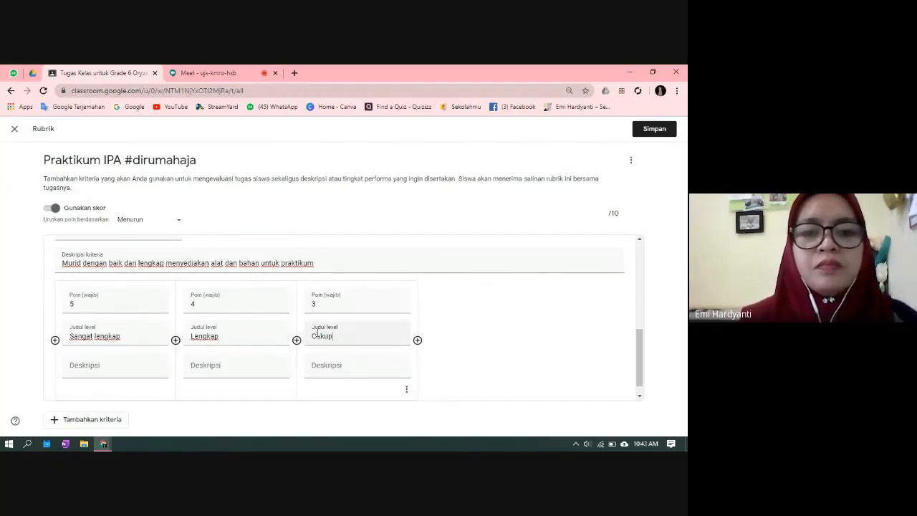
Add a fourth level worth 2 points to the second criterion, titled "Kurang"
click(418, 341)
text(2)
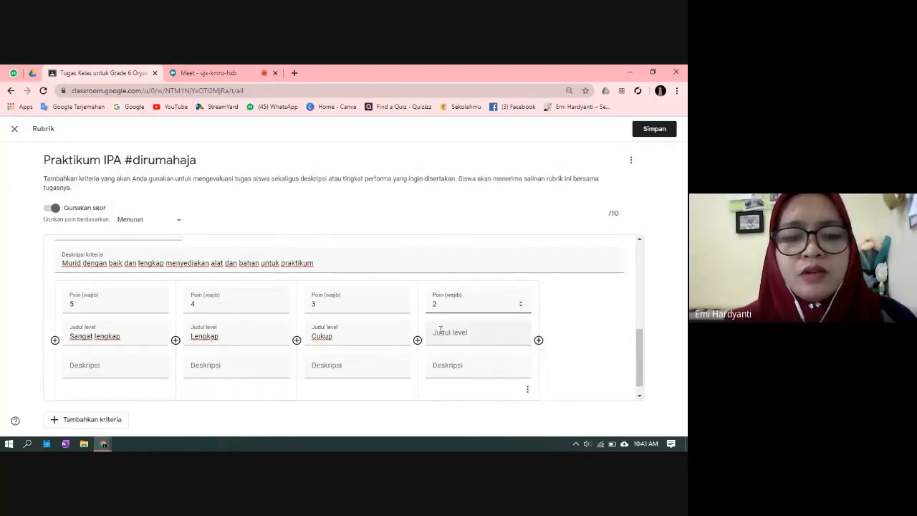
click(441, 333)
text(Kurang)
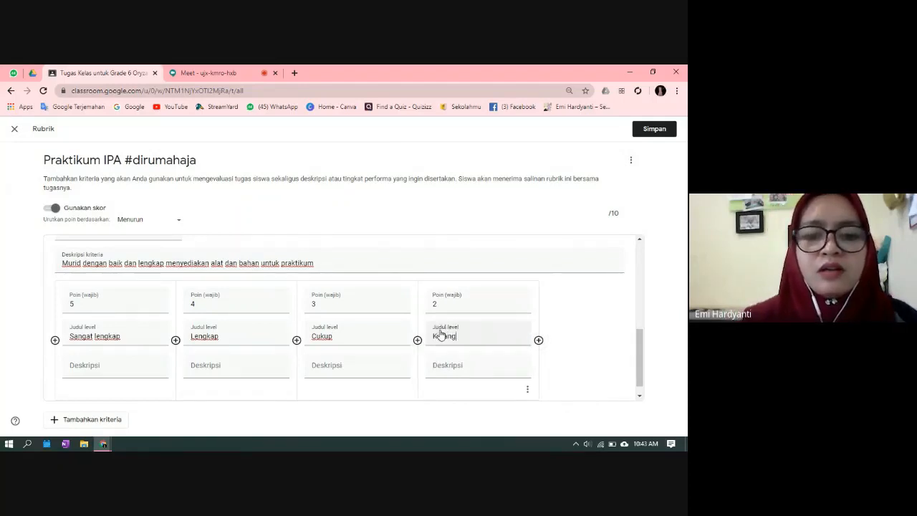
Add a fifth level worth 1 point to the second criterion, titled "Tidak ada"
click(538, 340)
text(1)
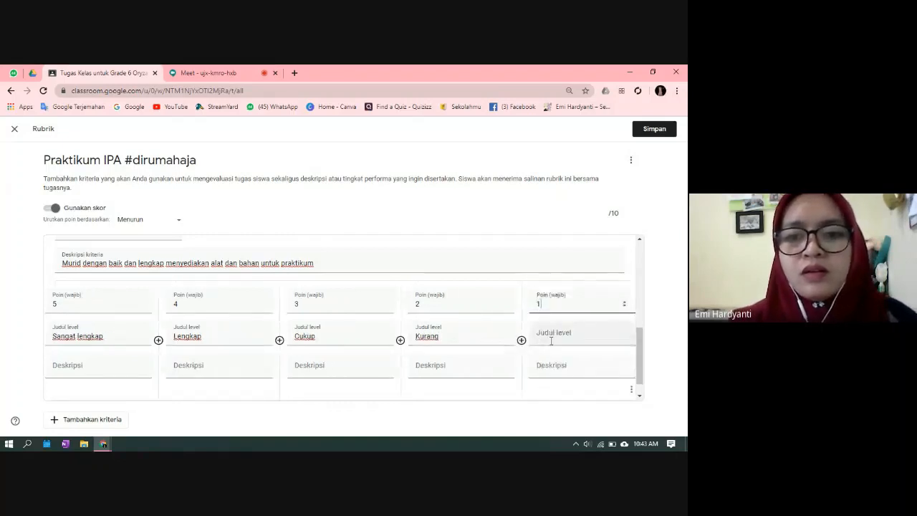
click(550, 338)
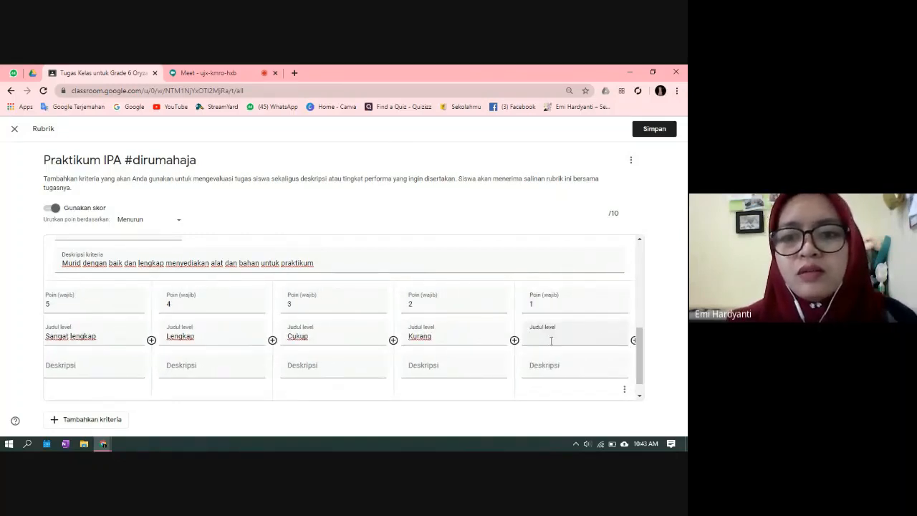
text(Tidak ada)
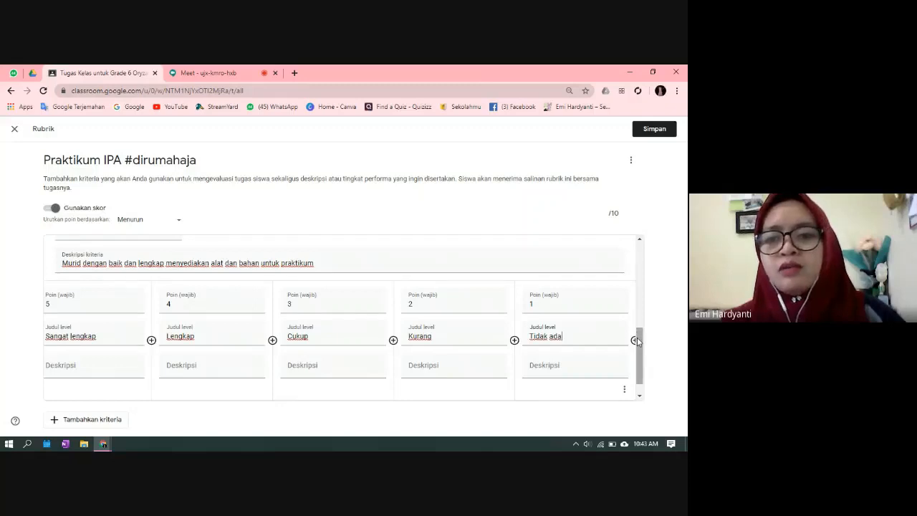
Review both criteria and save the rubric to the assignment
mouse_move(636, 337)
mouse_down()
mouse_move(644, 298)
mouse_move(642, 351)
mouse_up()
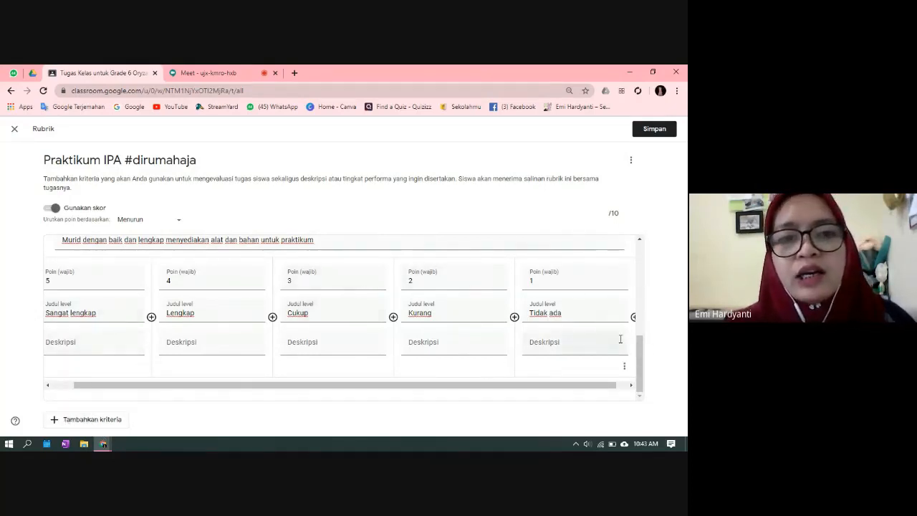
drag(640, 364, 641, 243)
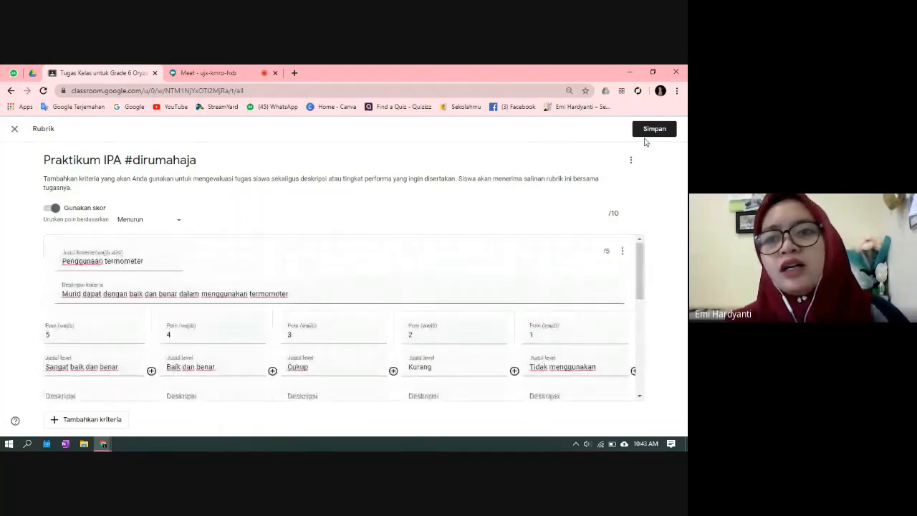
click(652, 130)
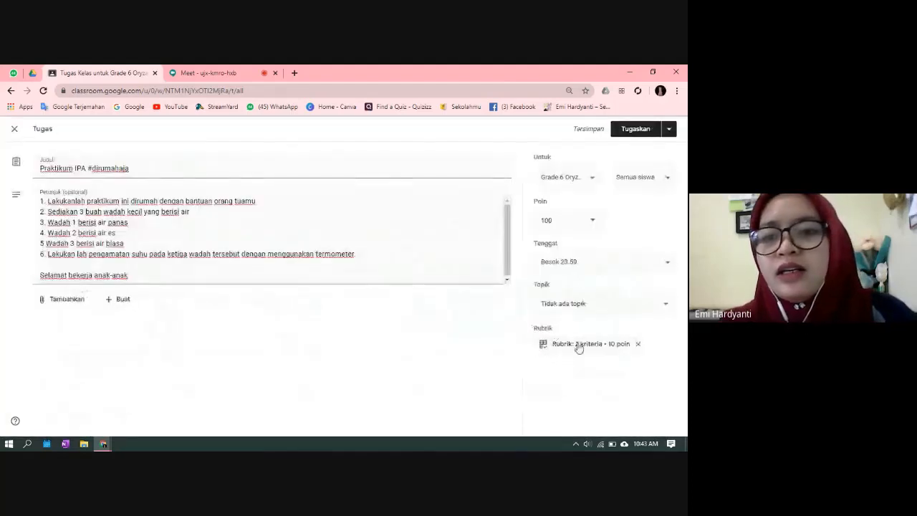
Schedule the "Praktikum IPA #dirumahaja" assignment for 10 Mei 2020 at 12.00
click(670, 131)
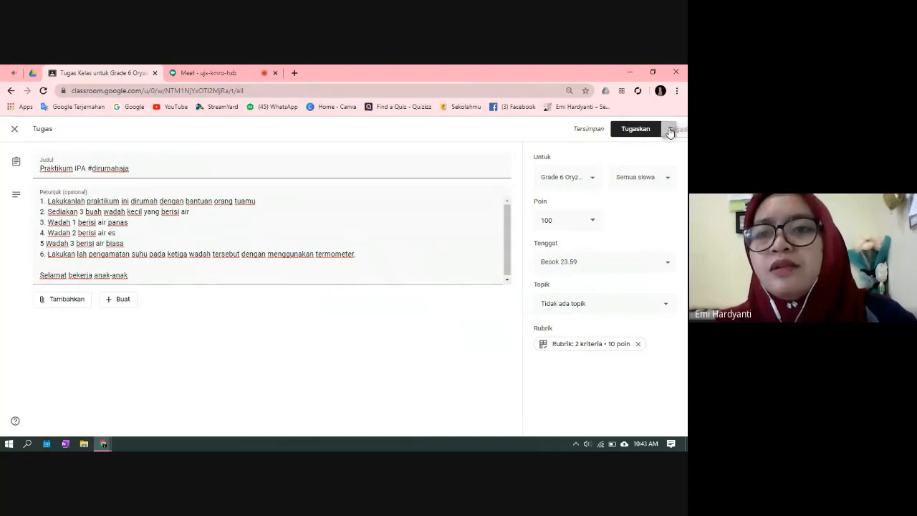
click(641, 146)
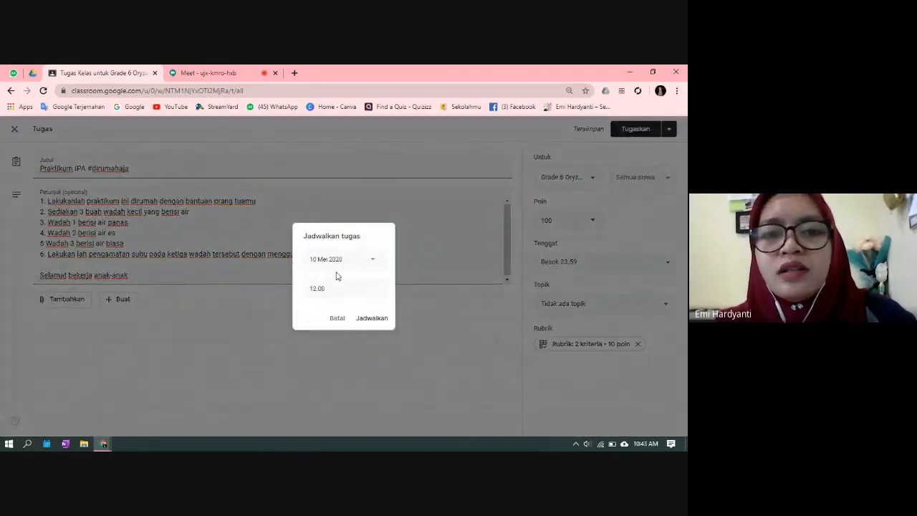
click(365, 319)
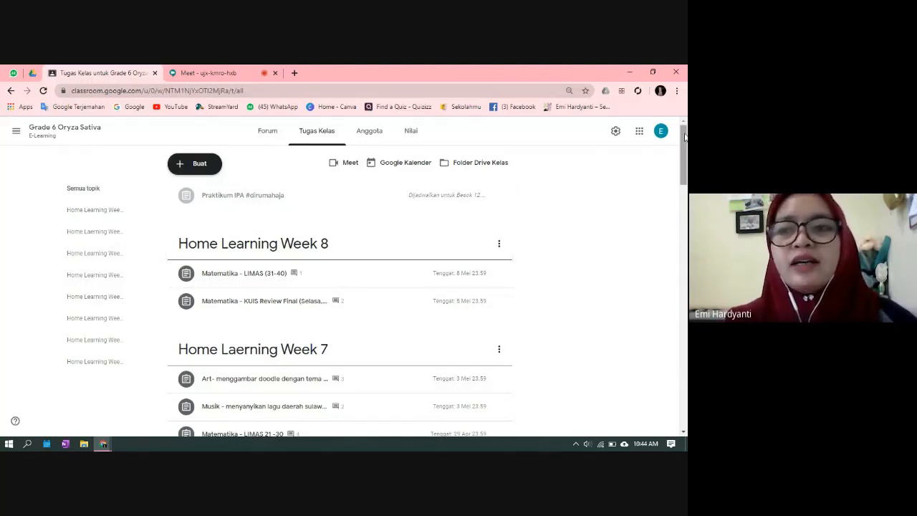
Switch to the Grade 9 - Aloe Vera class and look through its weekly classwork assignments
drag(684, 138, 684, 183)
scroll(263, 156, up, 6)
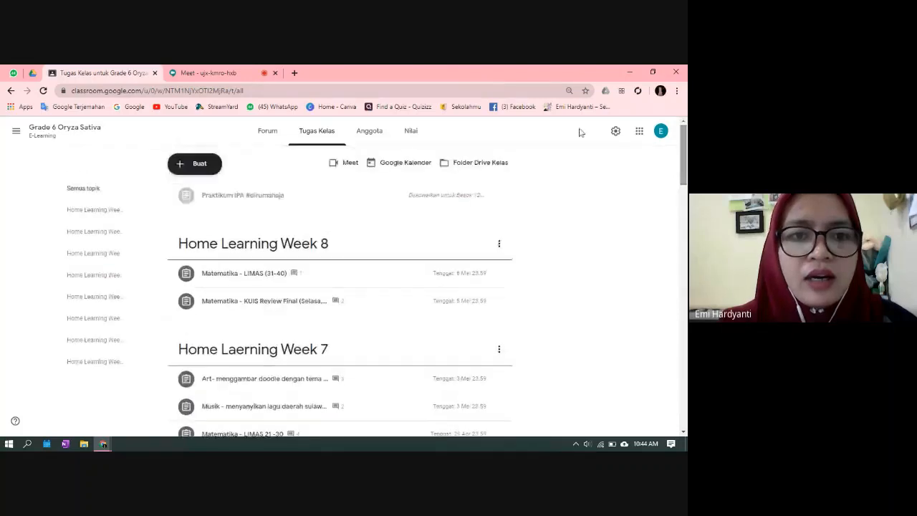
click(16, 133)
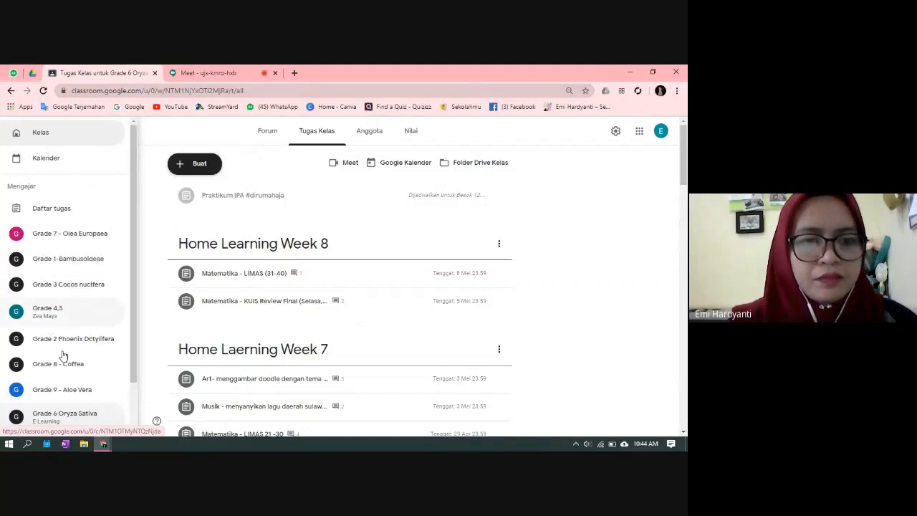
click(60, 394)
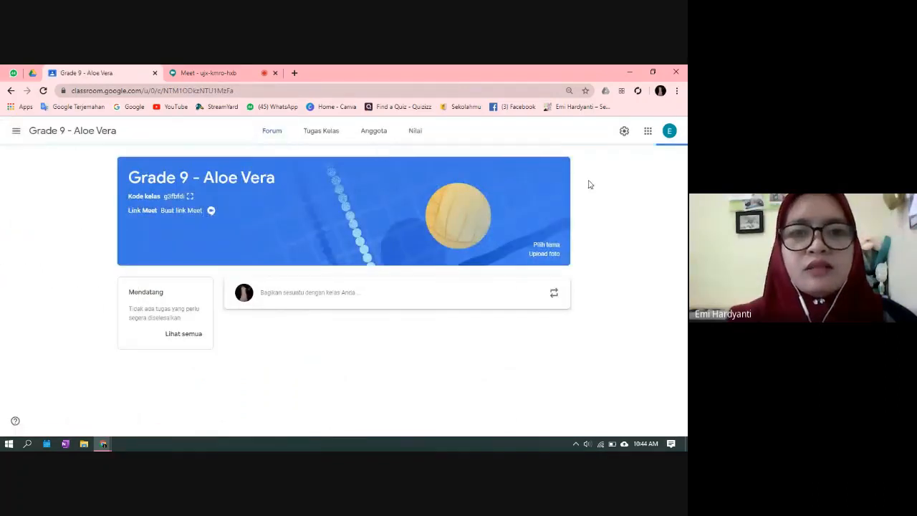
click(310, 136)
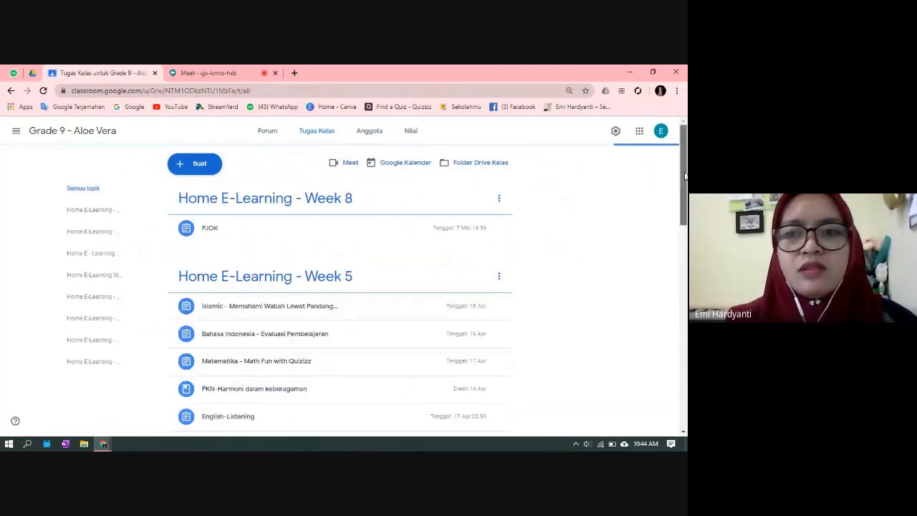
scroll(685, 175, down, 2)
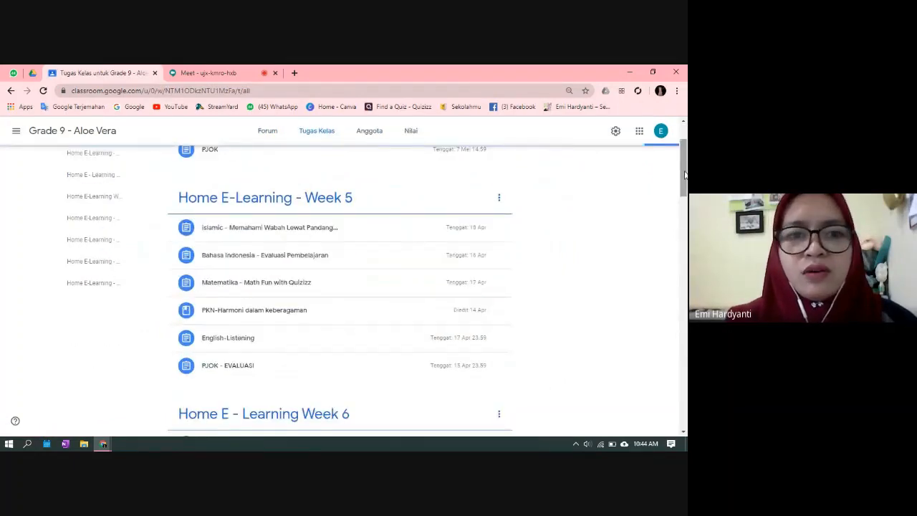
scroll(685, 175, down, 3)
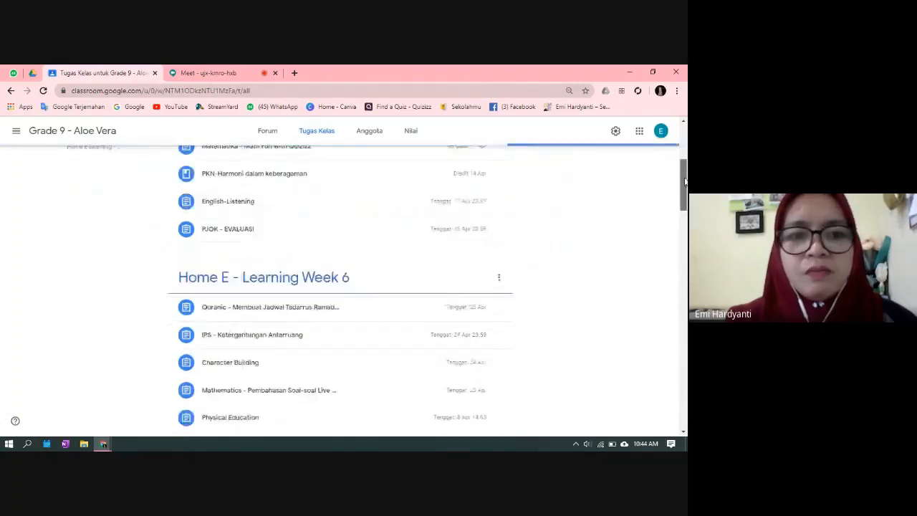
Find the "IPA - Portofolio IPA Menggunakan Google Slides" assignment in Home E-Learning Week 6 and open its graded submissions
scroll(685, 182, up, 2)
scroll(685, 182, down, 5)
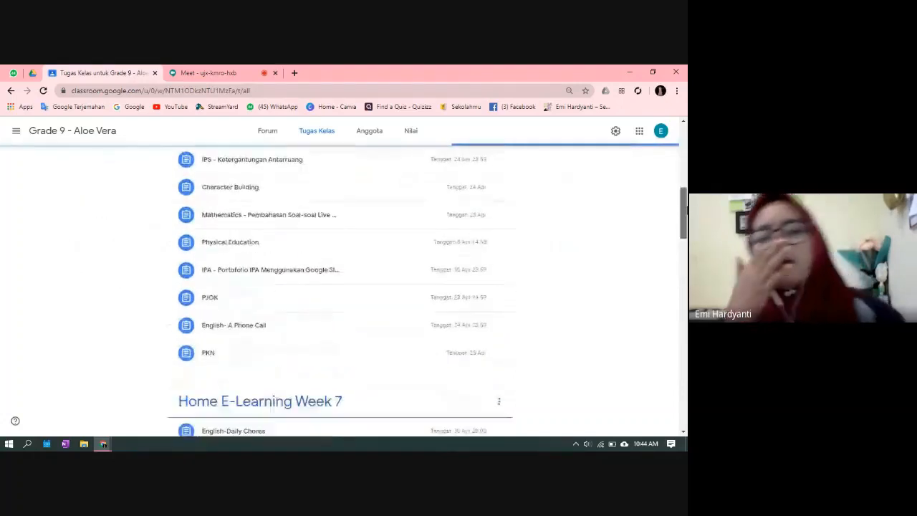
click(276, 271)
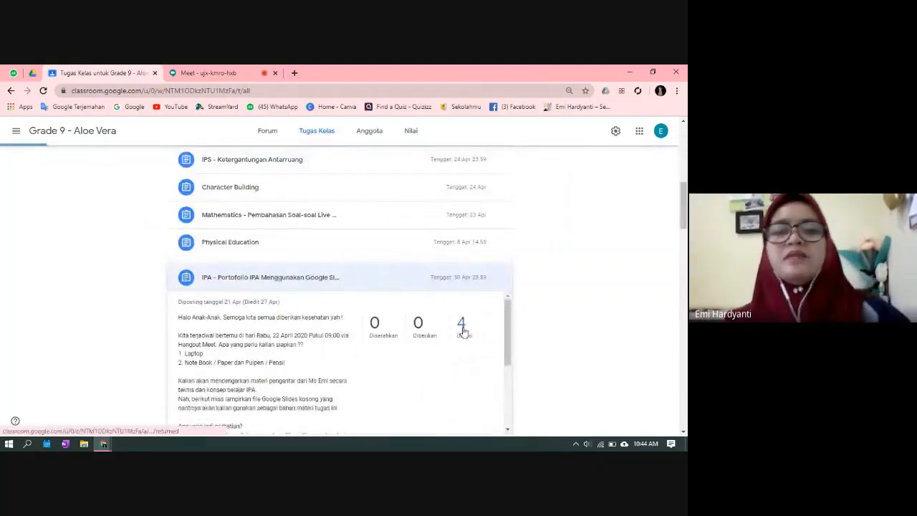
click(462, 326)
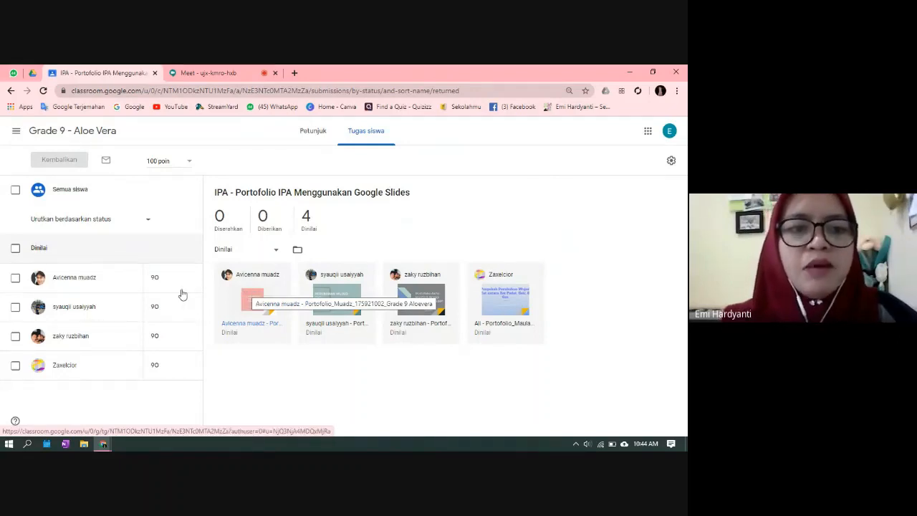
Open the first student's graded submission and examine the scores for every rubric criterion from Kreatifitas to Dokumentasi
click(84, 285)
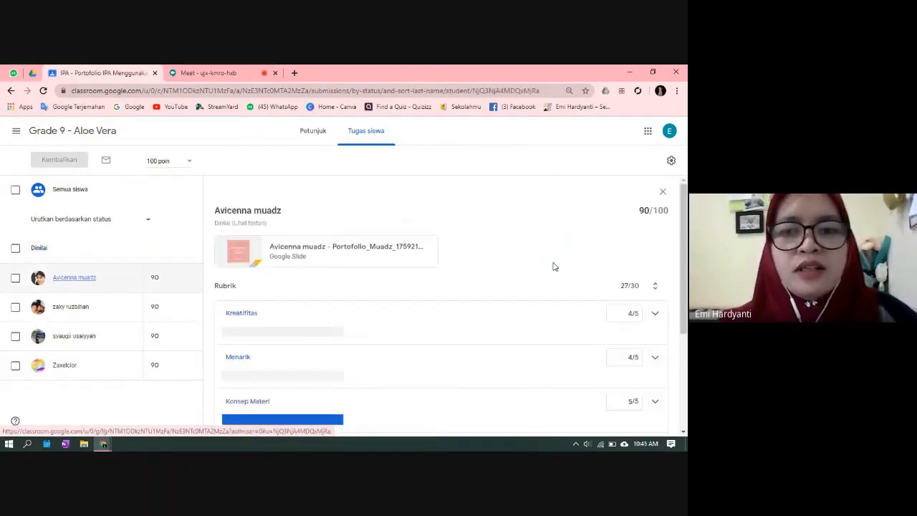
scroll(444, 304, down, 3)
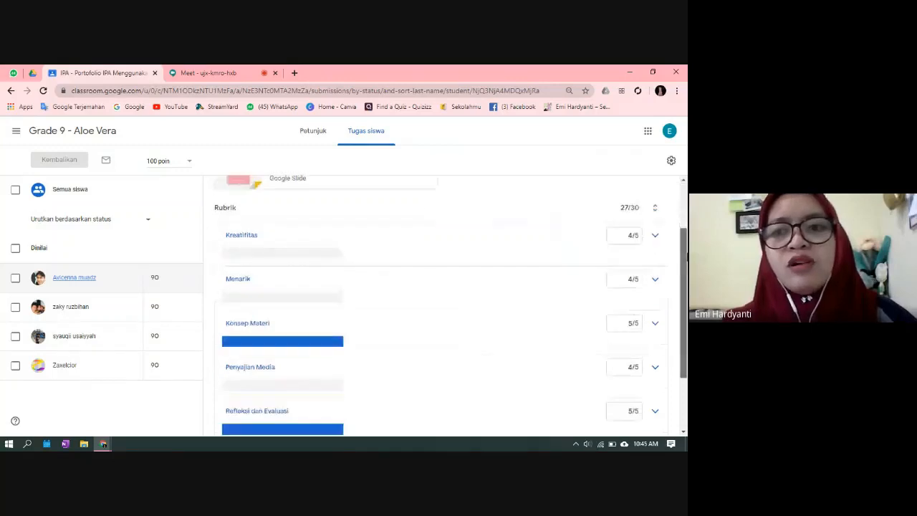
mouse_move(687, 276)
mouse_down()
mouse_move(687, 247)
mouse_move(687, 290)
mouse_up()
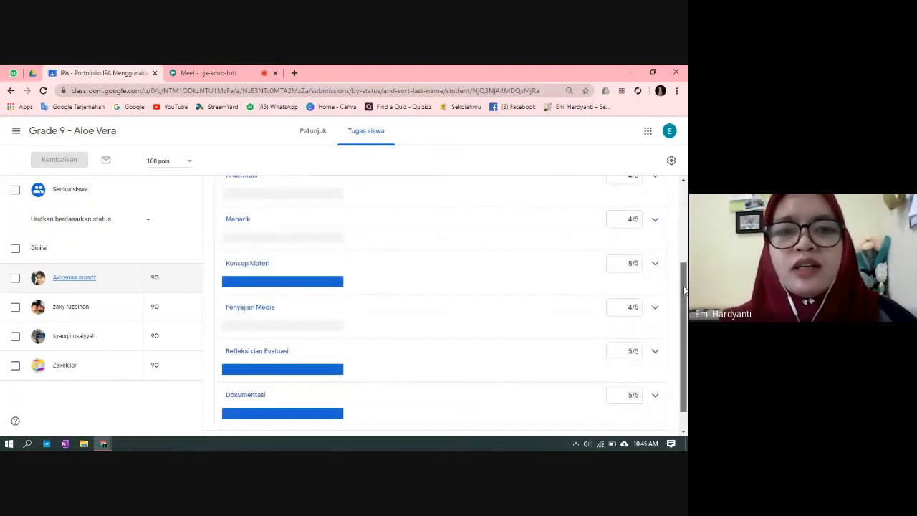
drag(686, 290, 686, 267)
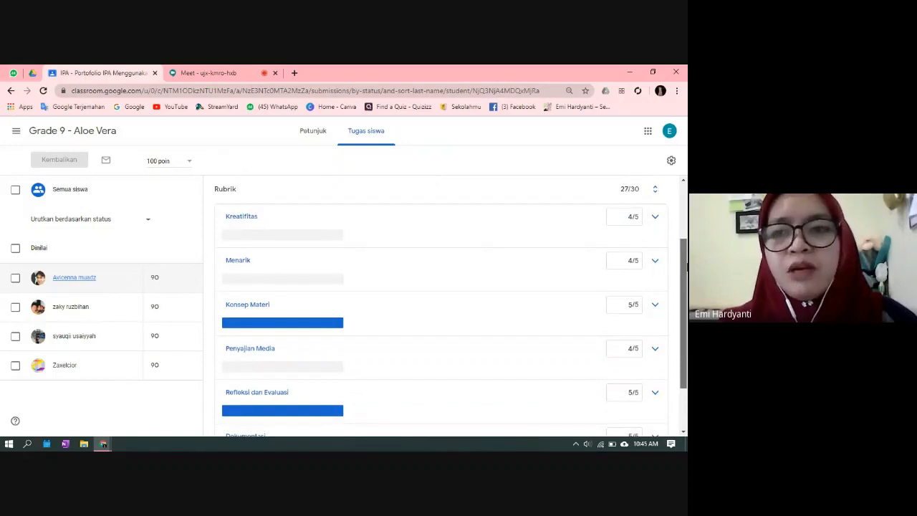
drag(686, 267, 686, 315)
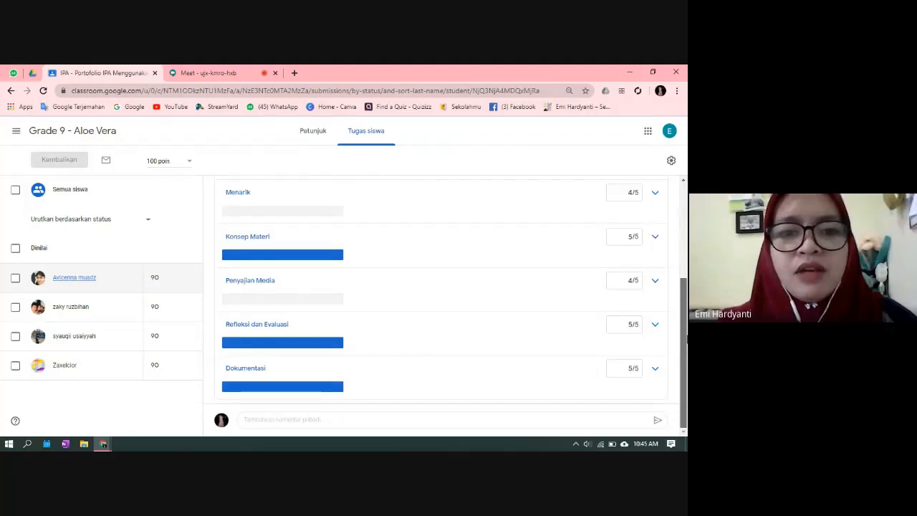
drag(686, 342, 685, 265)
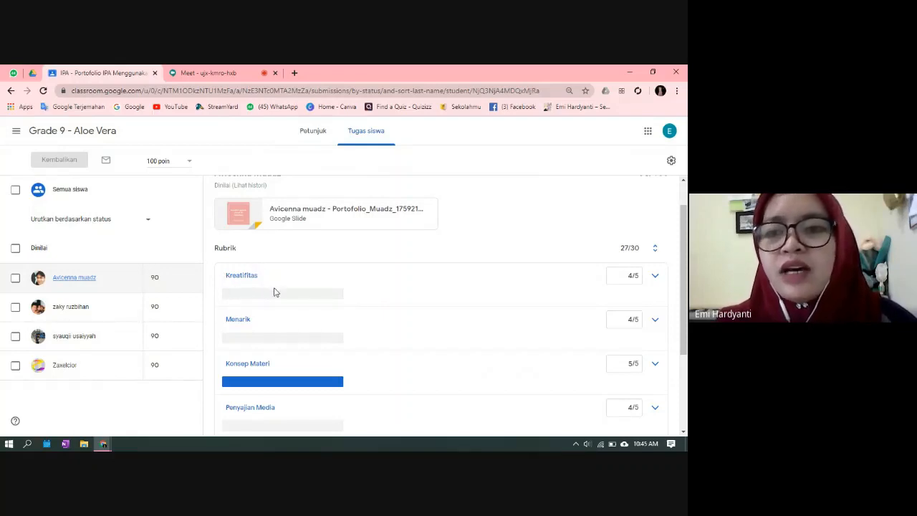
Try a score of 5 for the Kreatifitas criterion and restore it to 4
click(631, 276)
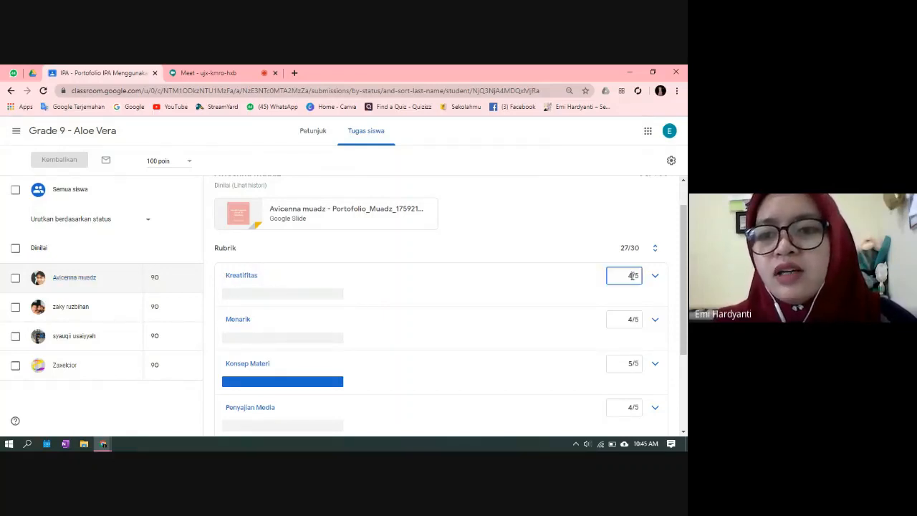
key(BackSpace)
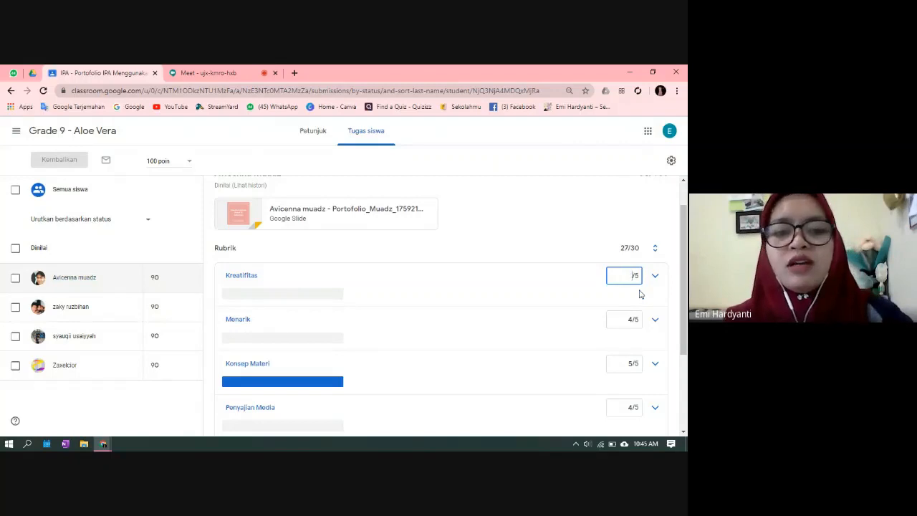
text(5)
key(BackSpace)
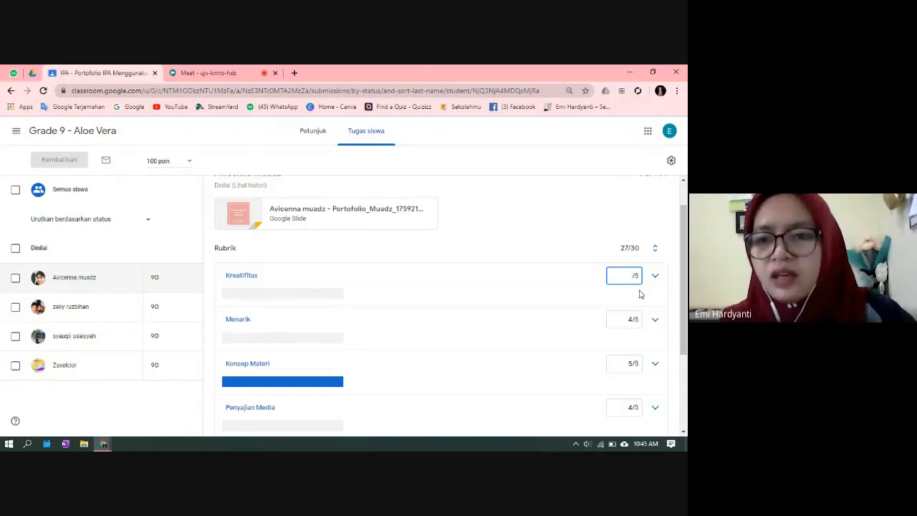
key(BackSpace)
text(4)
click(535, 256)
Check the first student's overall grade against the rubric total and the individual criterion scores
drag(685, 301, 684, 281)
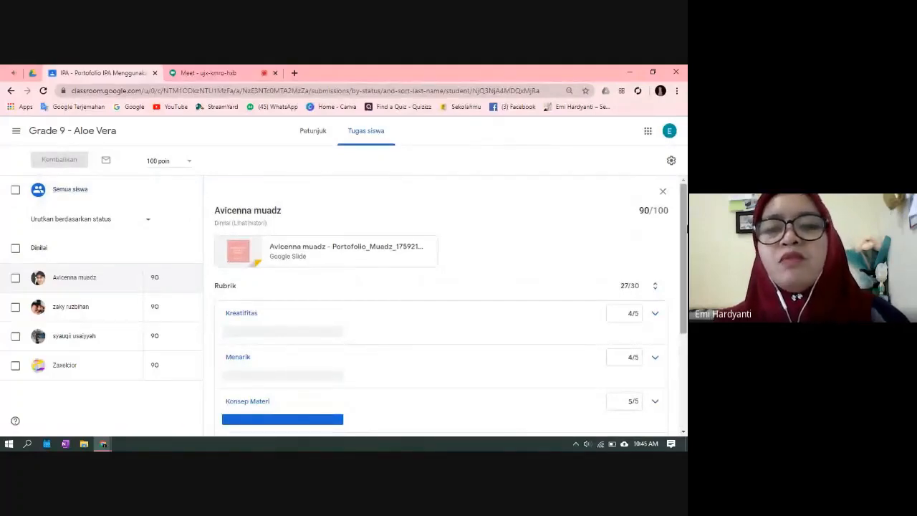
scroll(684, 228, down, 1)
scroll(685, 228, down, 1)
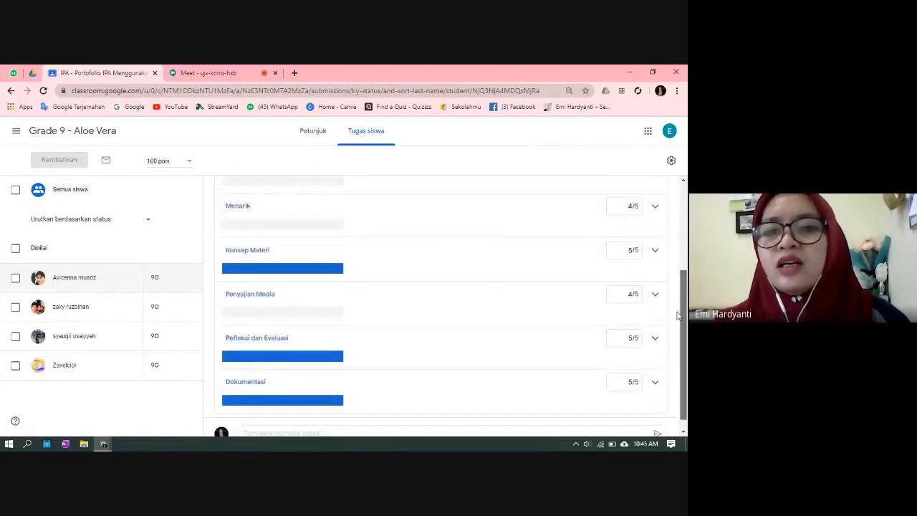
scroll(685, 324, down, 1)
scroll(686, 325, up, 3)
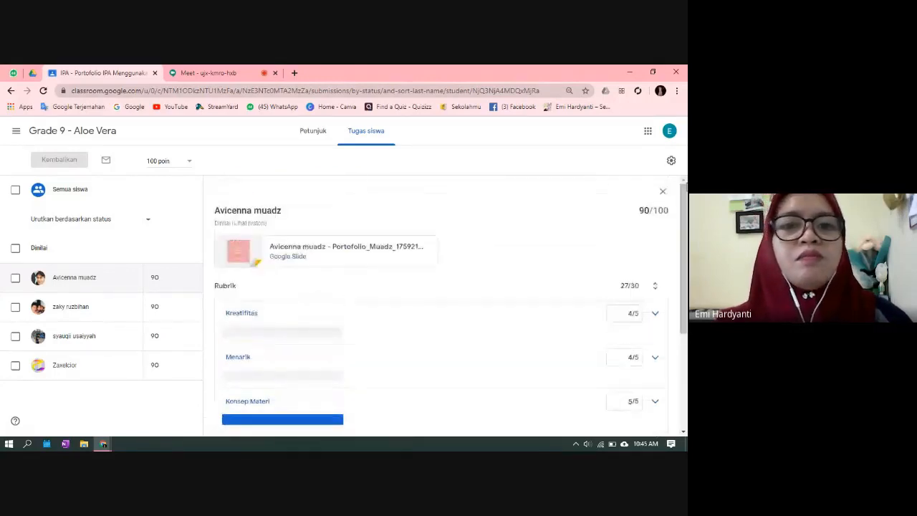
Switch to the Grade 6 Oryza Sativa E-Learning class
click(16, 130)
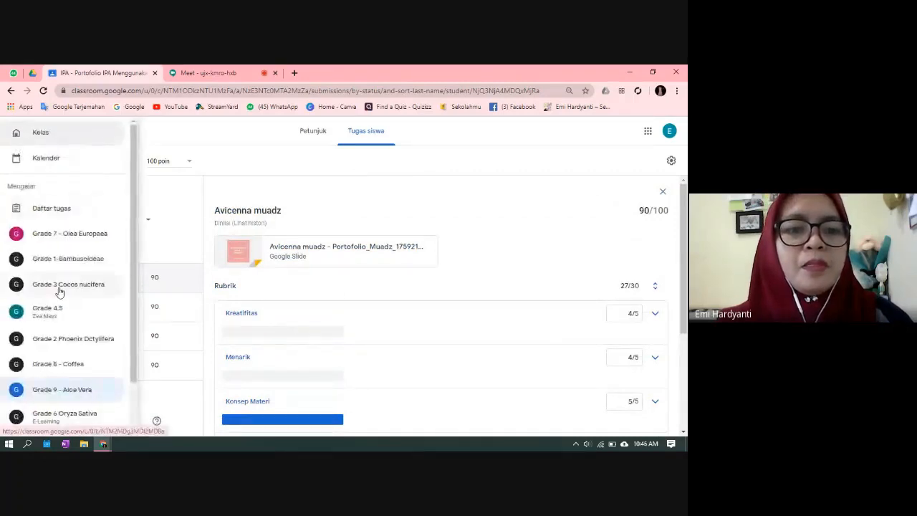
click(61, 413)
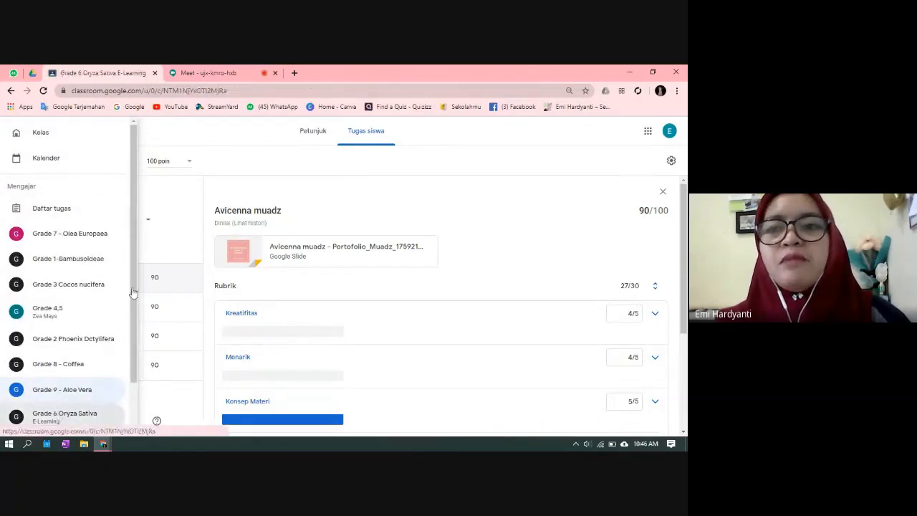